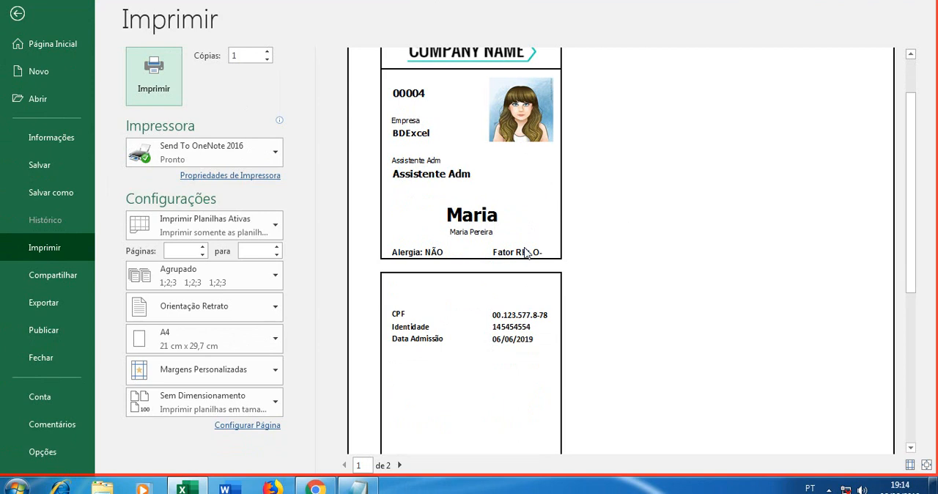
Step: Close the badge print preview and look through the Crachas Gerados, Banco de Dados and Tela Inicial sheets
scroll(525, 252, "up", 1)
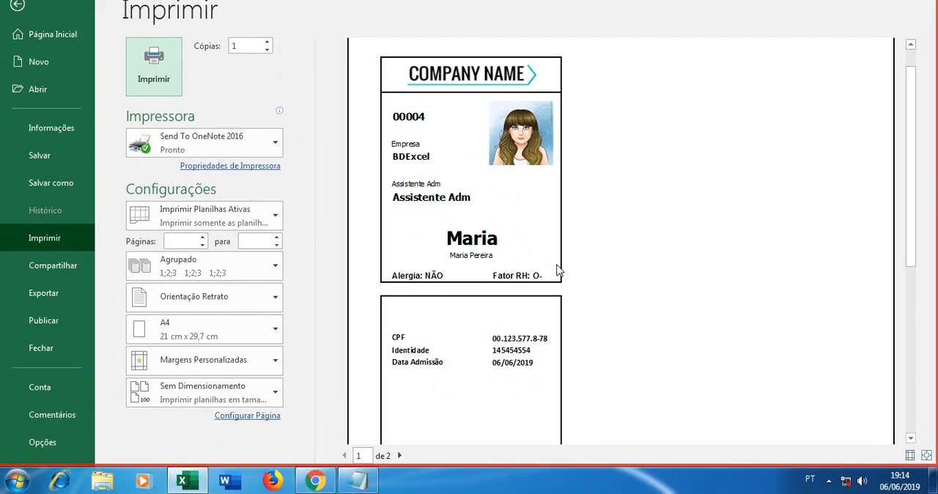
left_click(17, 4)
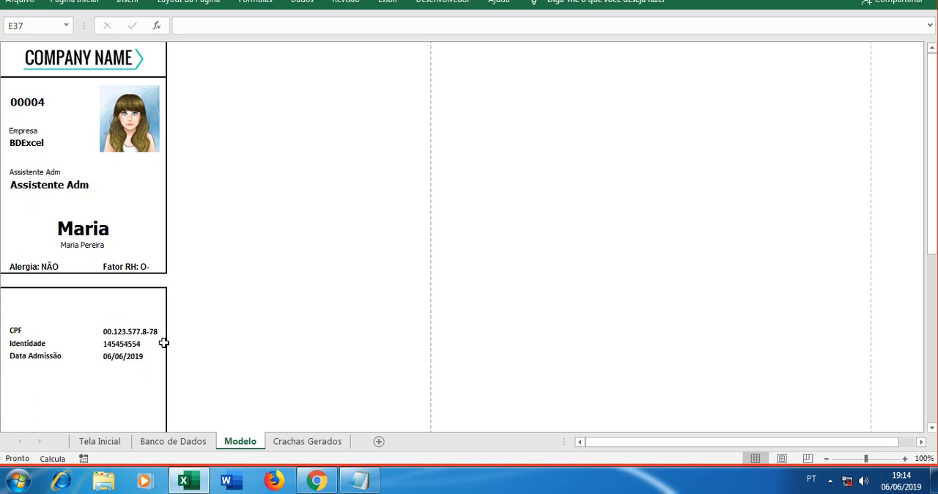
left_click(309, 443)
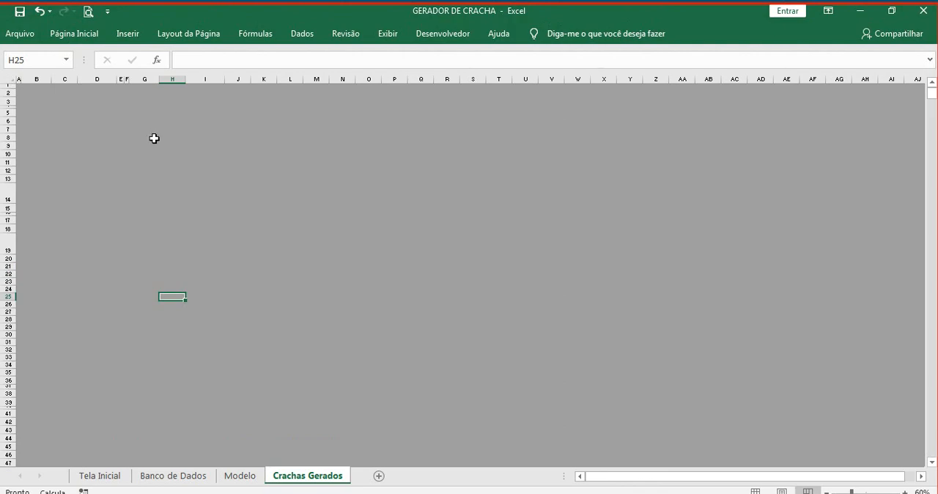
left_click(193, 440)
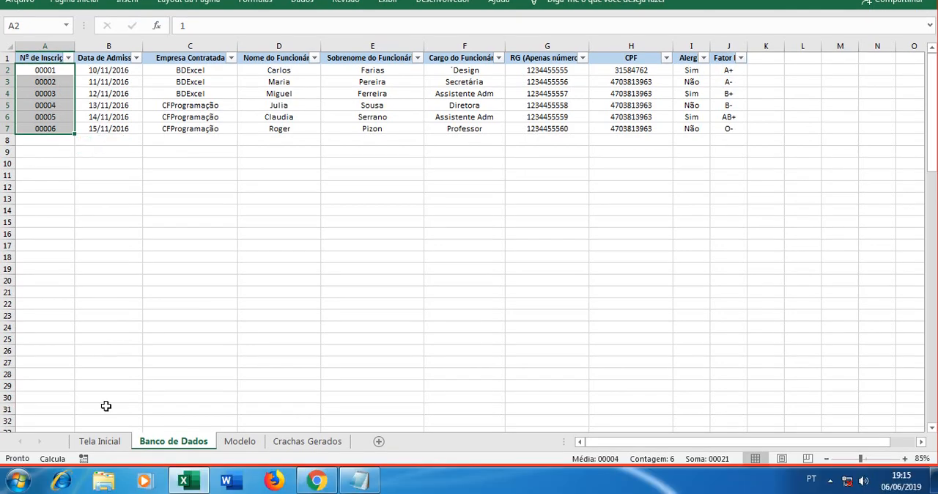
left_click(110, 442)
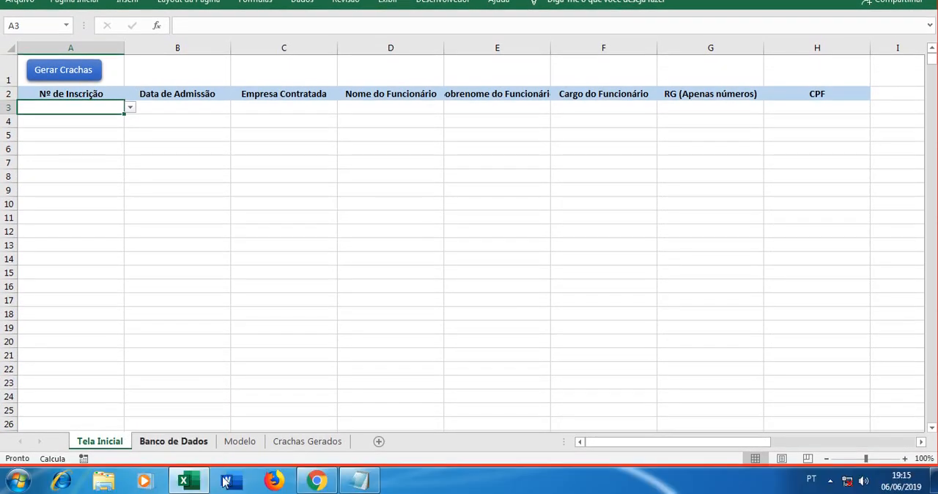
left_click(173, 476)
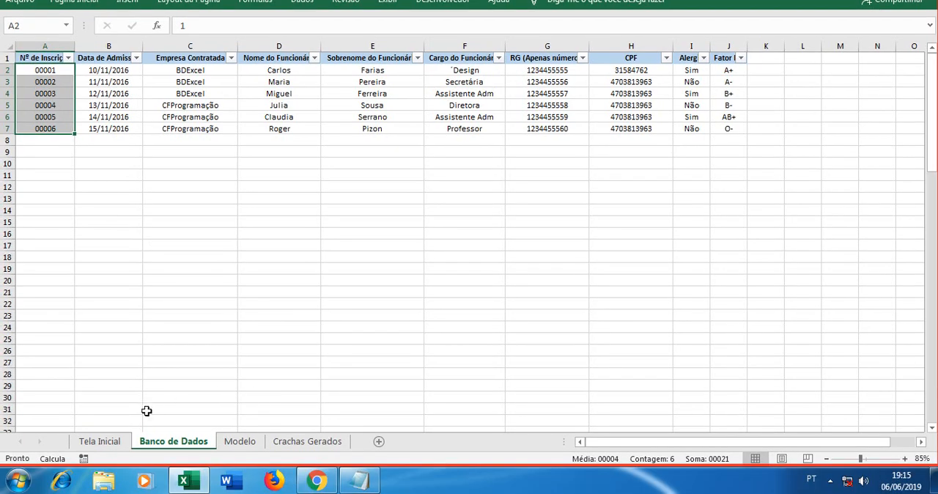
Step: Remove the drop-down list from cell A3 of the Tela Inicial sheet by filling over it from the blank cell below
left_click(124, 440)
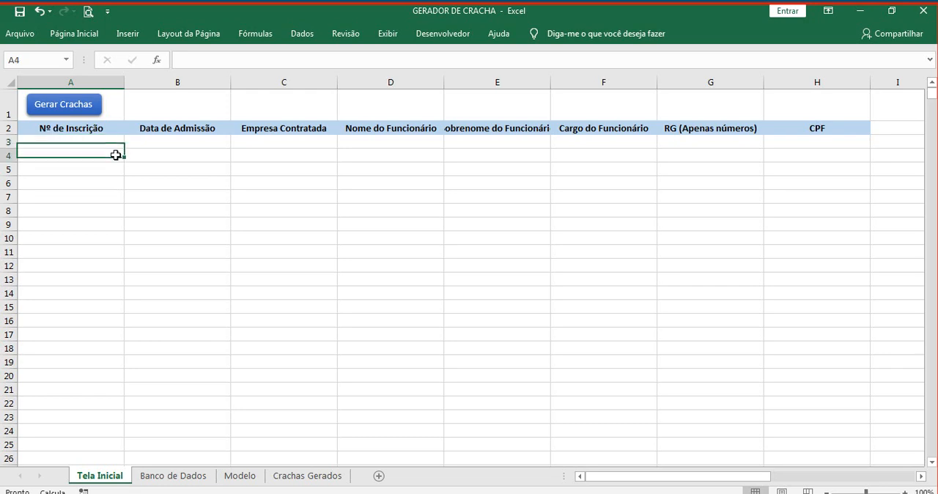
left_click_drag(125, 157, 90, 143)
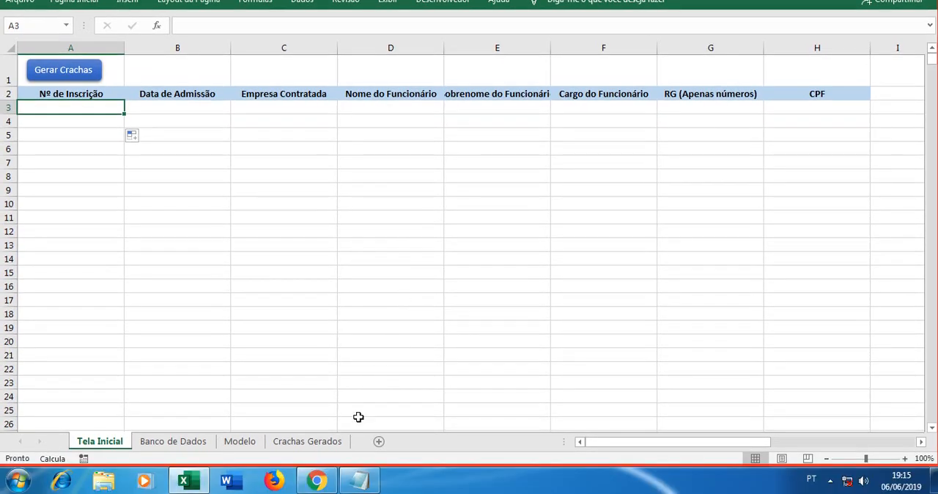
Step: Switch to Chrome to view the two Excel VBA YouTube channel pages, and return to the Excel workbook
left_click(326, 477)
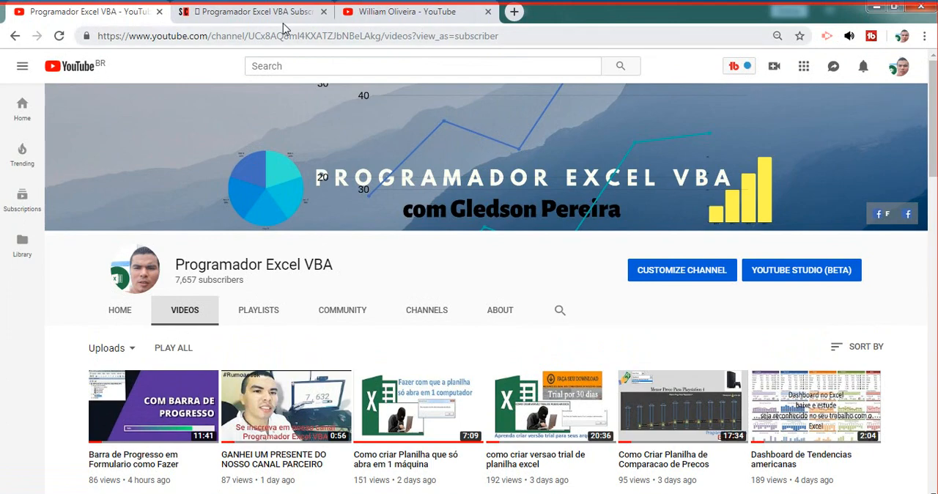
left_click(376, 13)
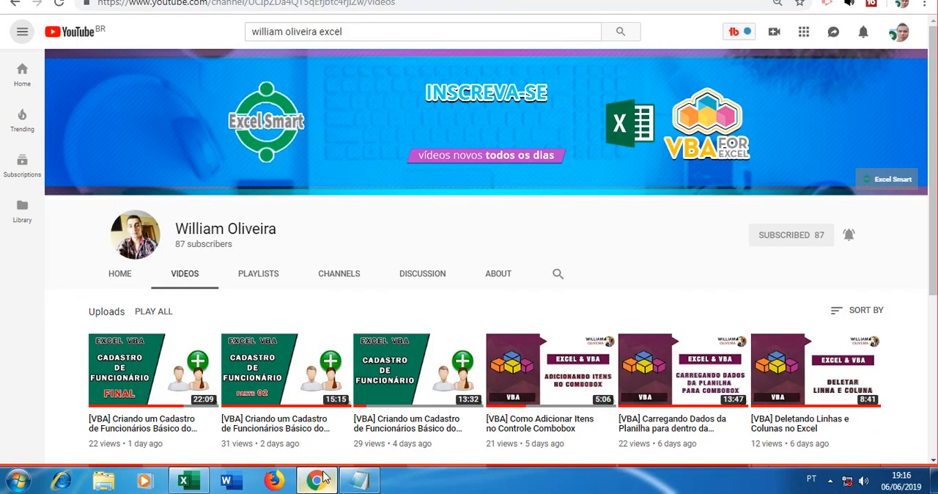
left_click(320, 487)
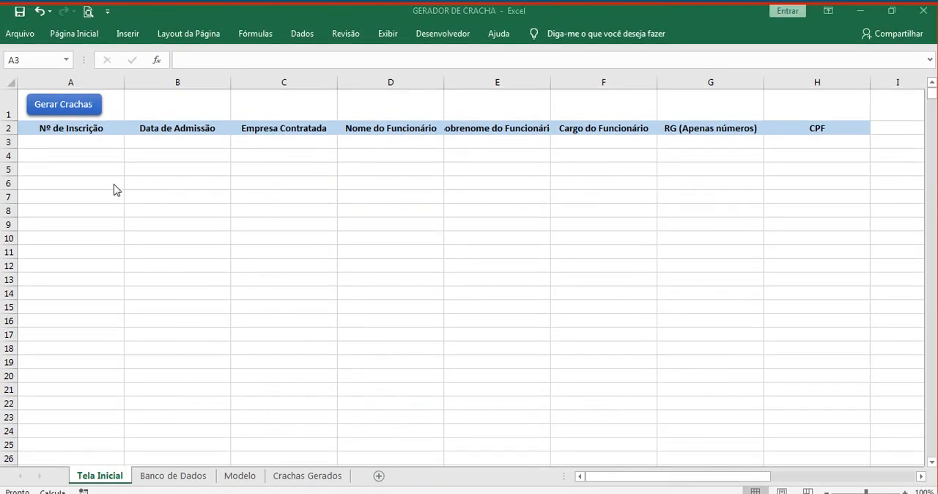
Step: Review the employee records on the Banco de Dados sheet and return to Tela Inicial
left_click(114, 189)
left_click(272, 224)
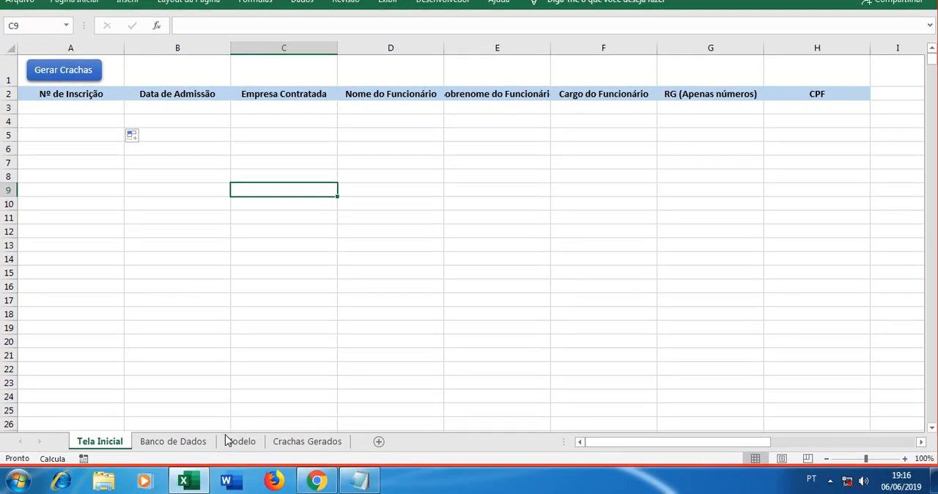
left_click(200, 442)
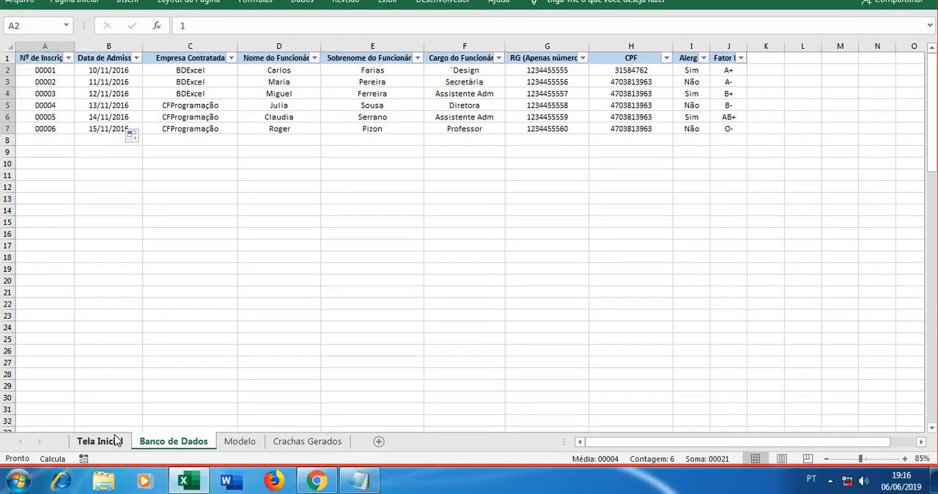
left_click(99, 474)
Step: Start a DESLOC formula in cell A3 under Nº de Inscrição on the Tela Inicial sheet
left_click(72, 144)
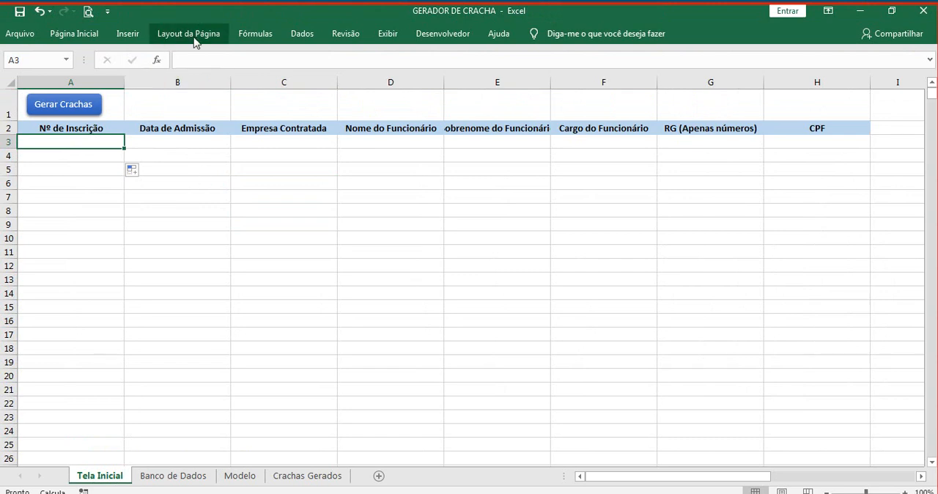
left_click(255, 34)
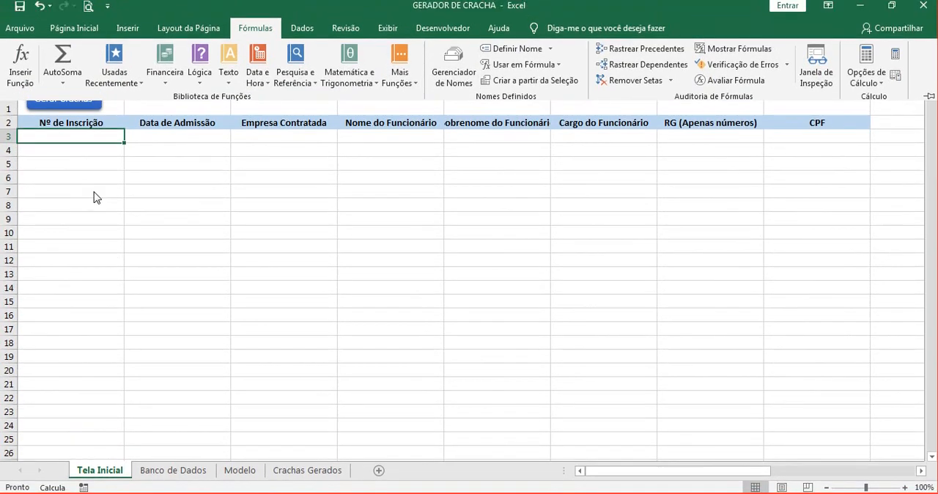
left_click(79, 146)
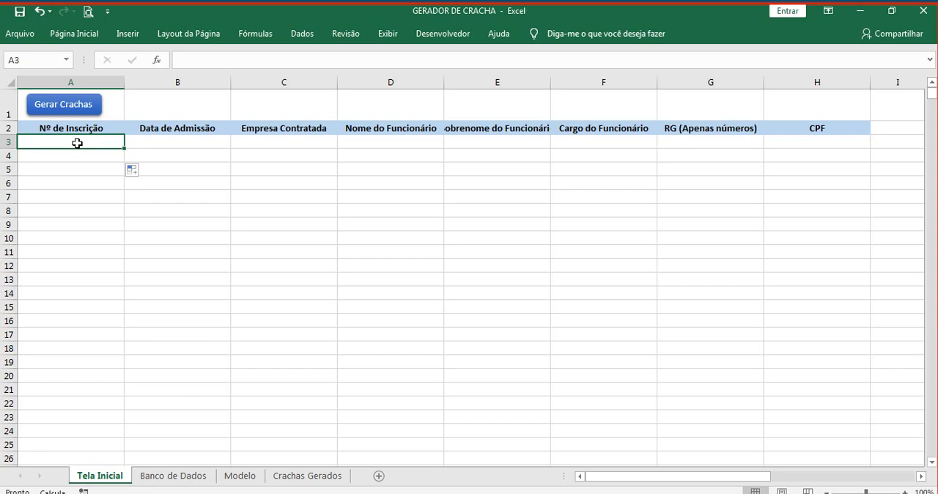
type("=")
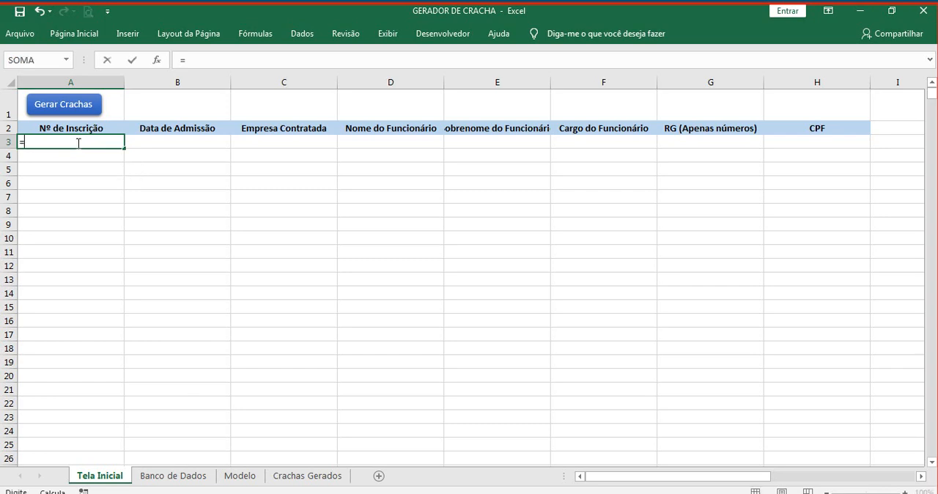
type("de")
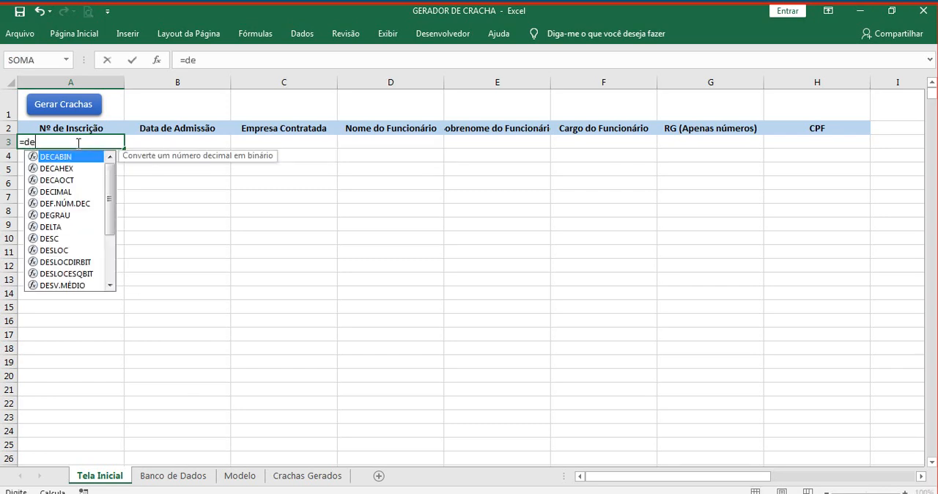
type("sl")
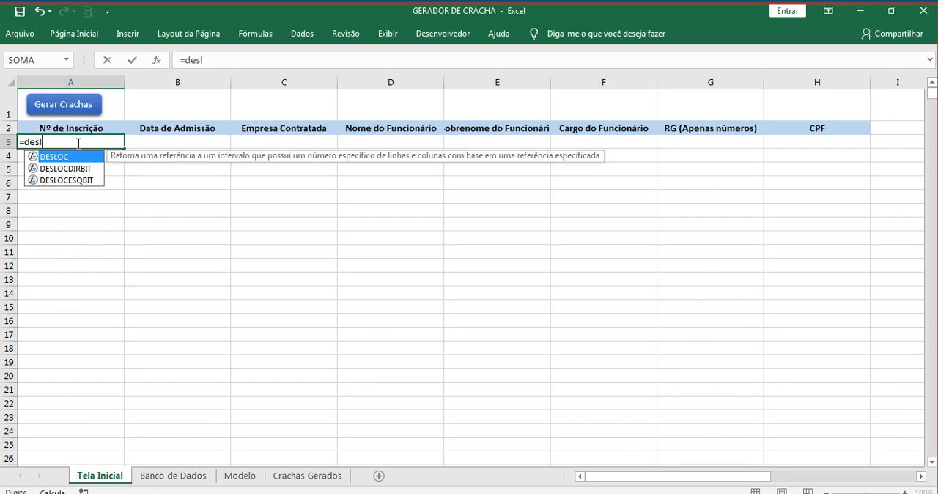
double_click(61, 159)
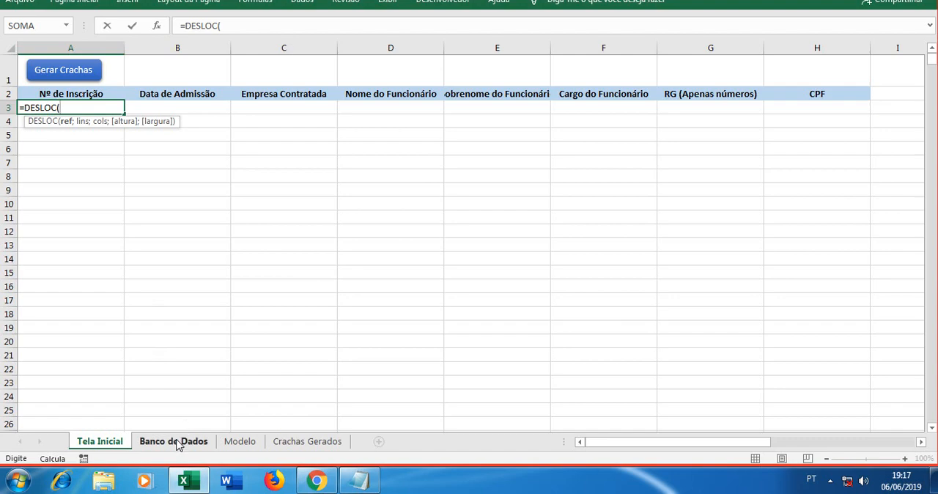
Step: Set the DESLOC reference to cell A2 of Banco de Dados and make it absolute as $A$2
left_click(178, 442)
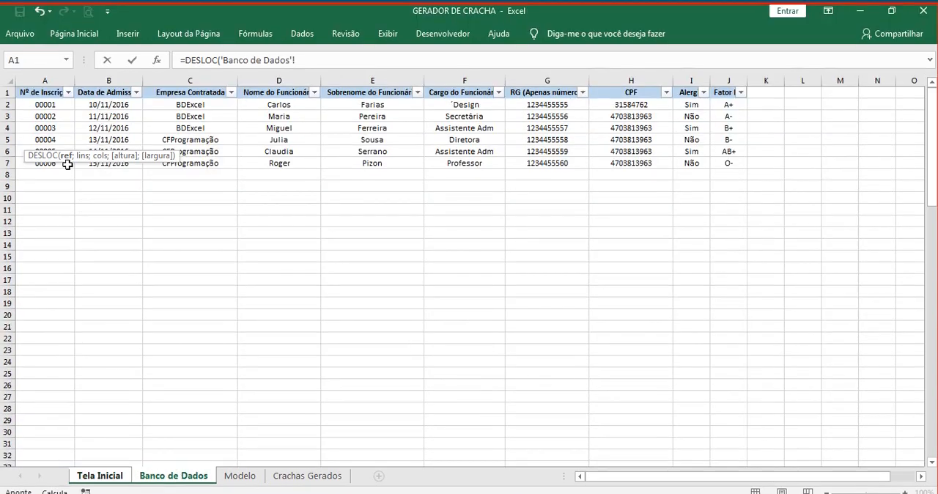
left_click(48, 103)
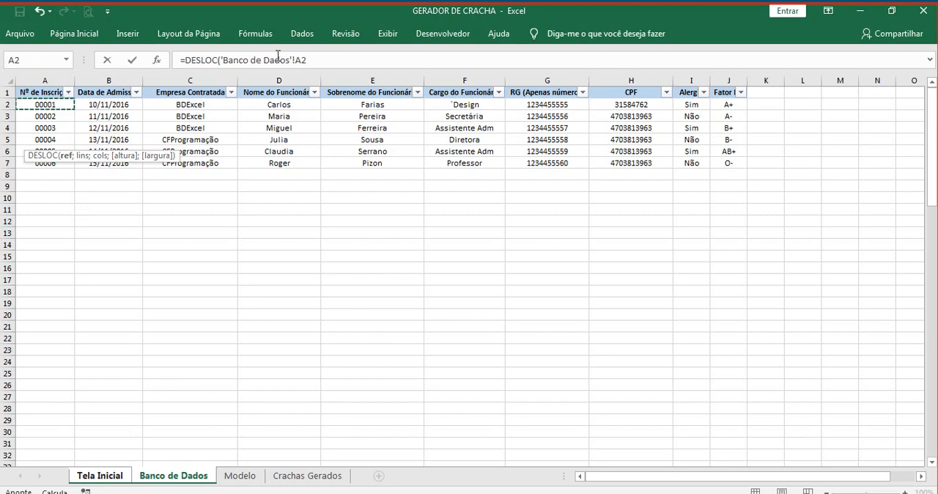
left_click_drag(296, 60, 308, 60)
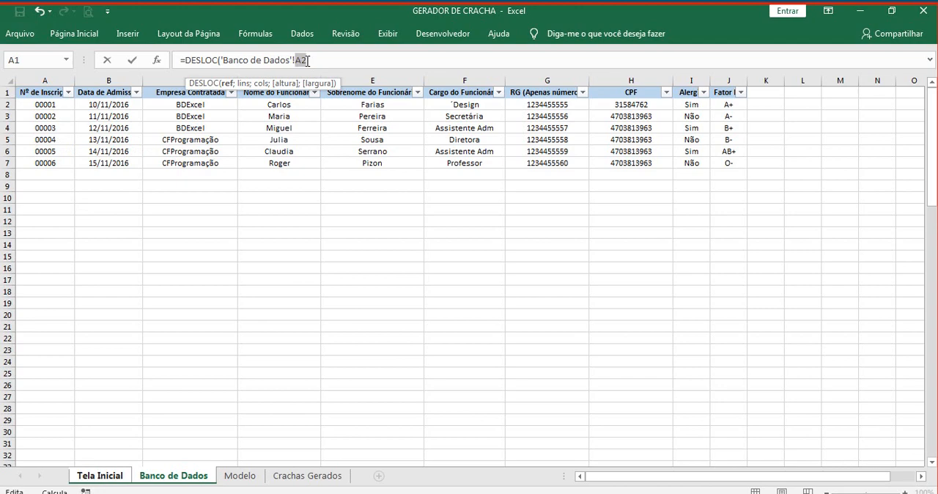
key("F4")
left_click(321, 59)
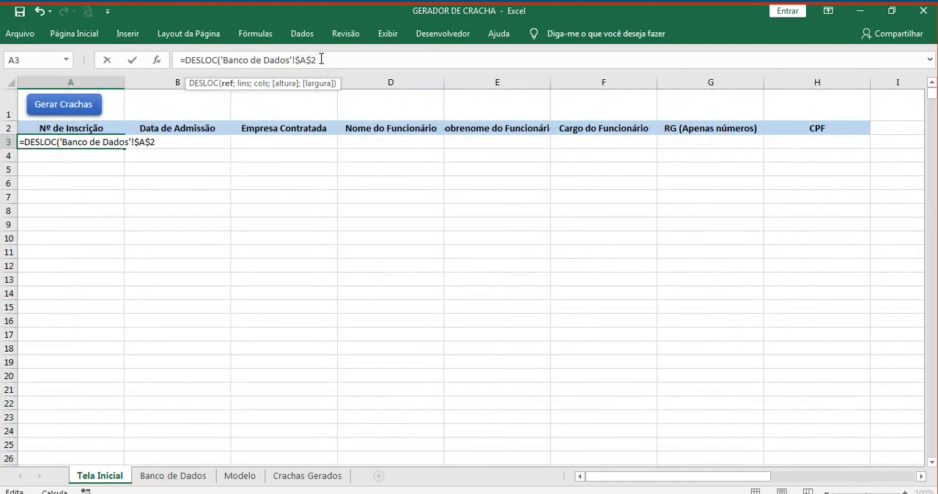
Step: Set both the row and column offsets of the DESLOC formula to 0
type(";")
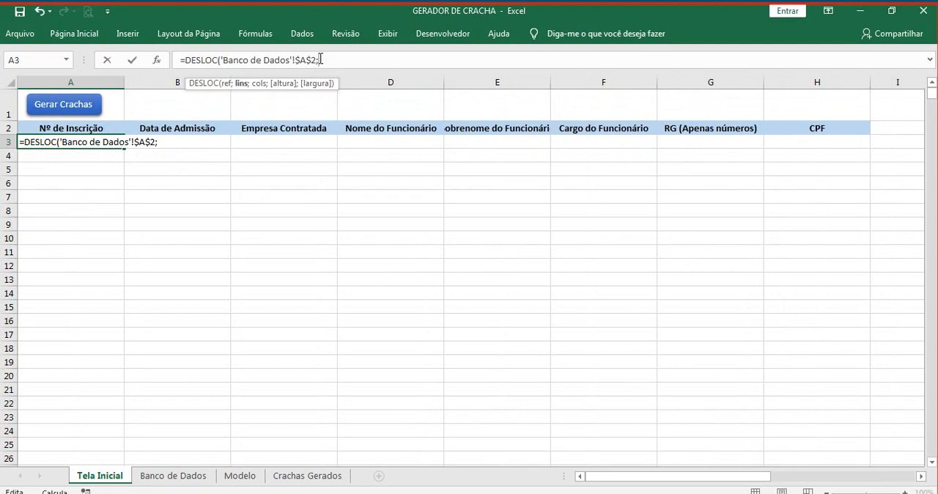
type("0;0;")
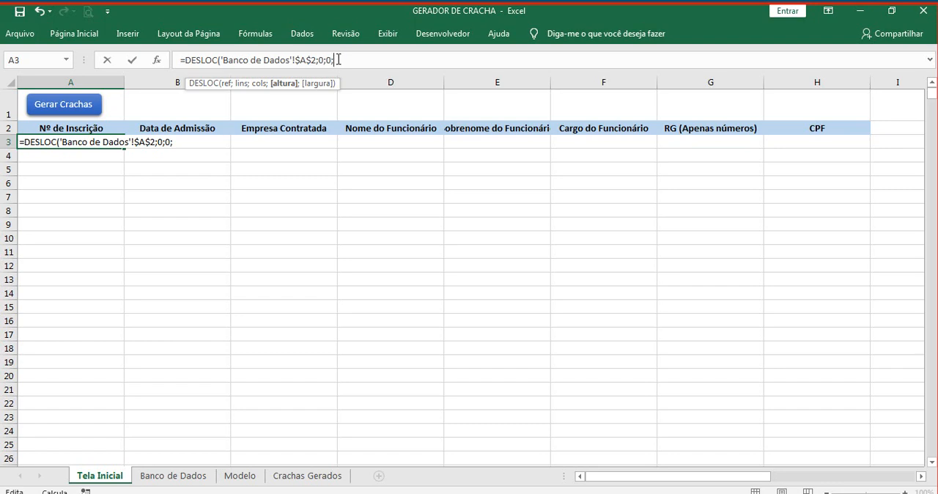
Step: Use CONT.VALORES over the whole column A of Banco de Dados as the DESLOC height, with the absolute reference $A:$A
type("cont")
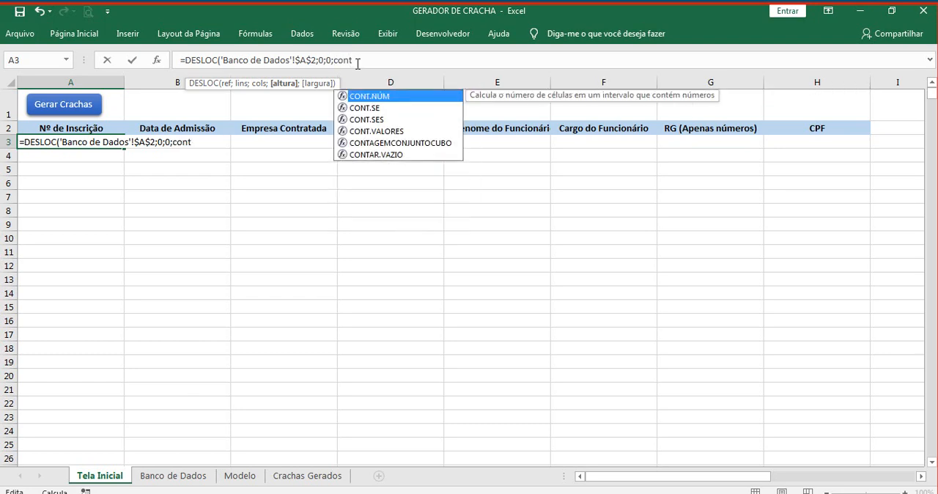
double_click(377, 131)
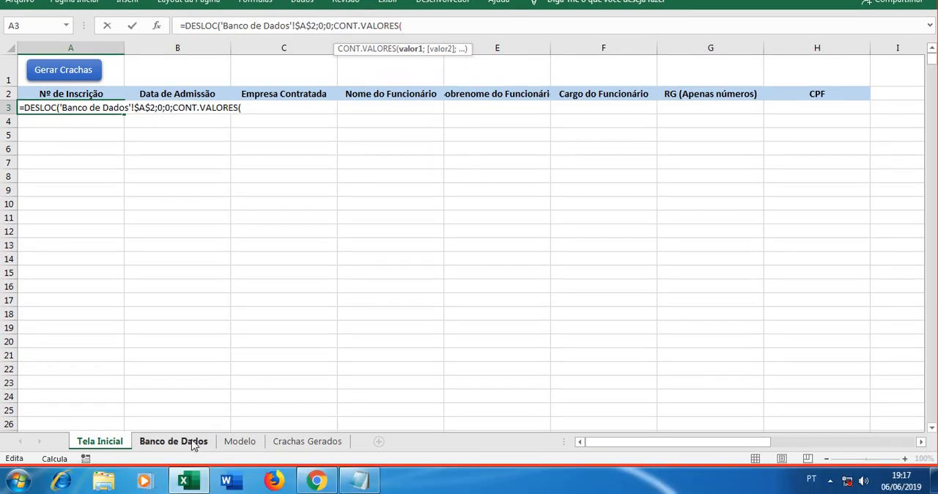
left_click(192, 443)
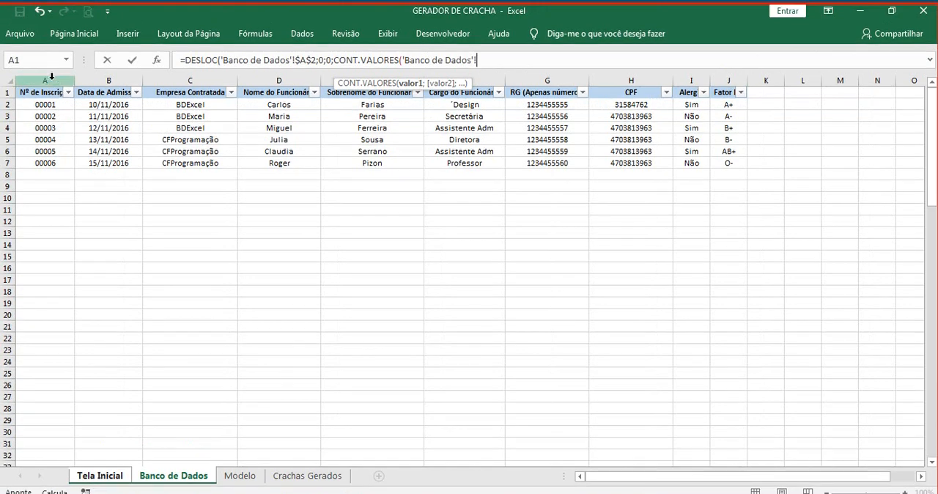
left_click(52, 79)
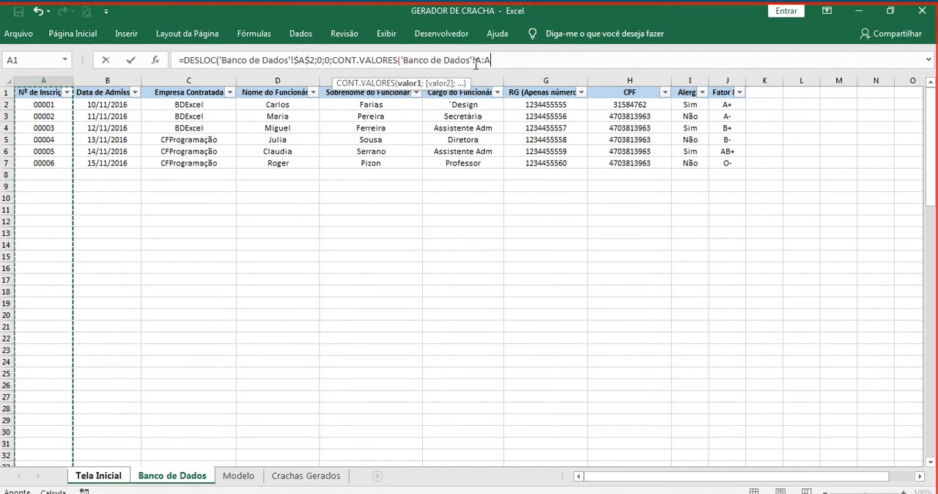
double_click(492, 62)
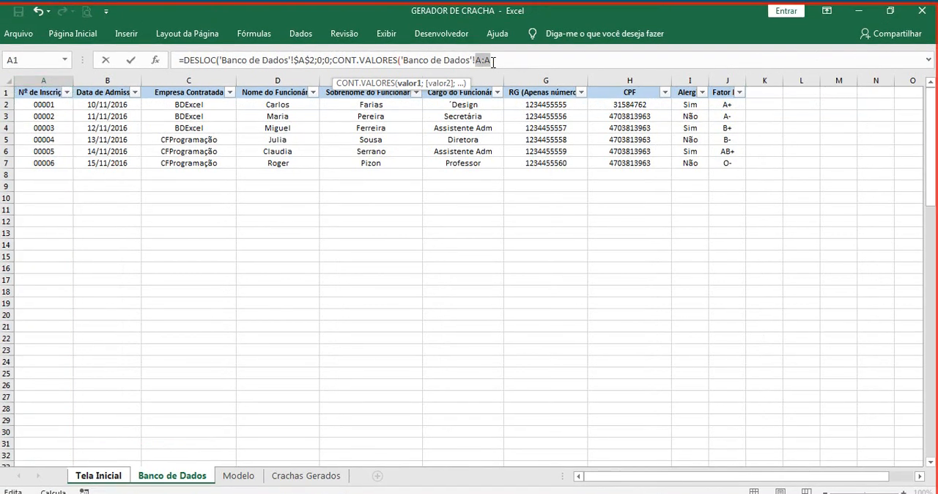
key("F4")
left_click(511, 62)
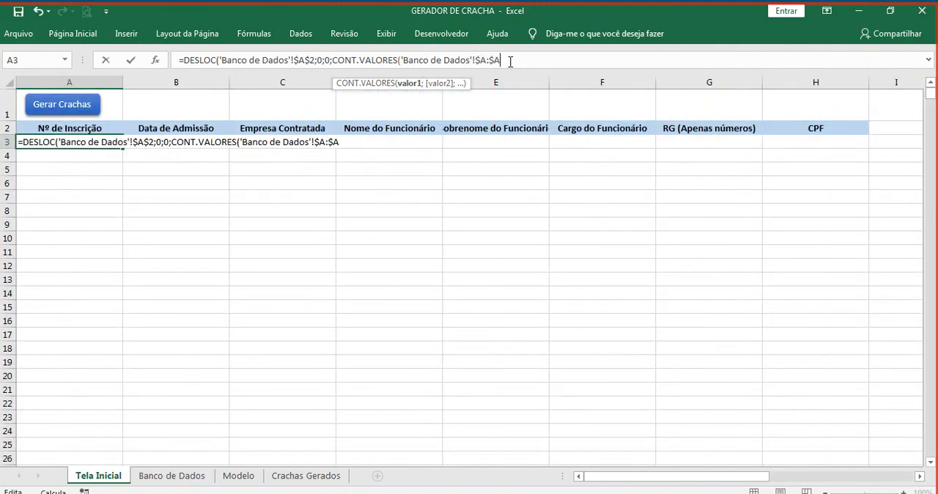
Step: Subtract 1 from the closed CONT.VALORES count and complete the DESLOC arguments with a width of 1
type(";")
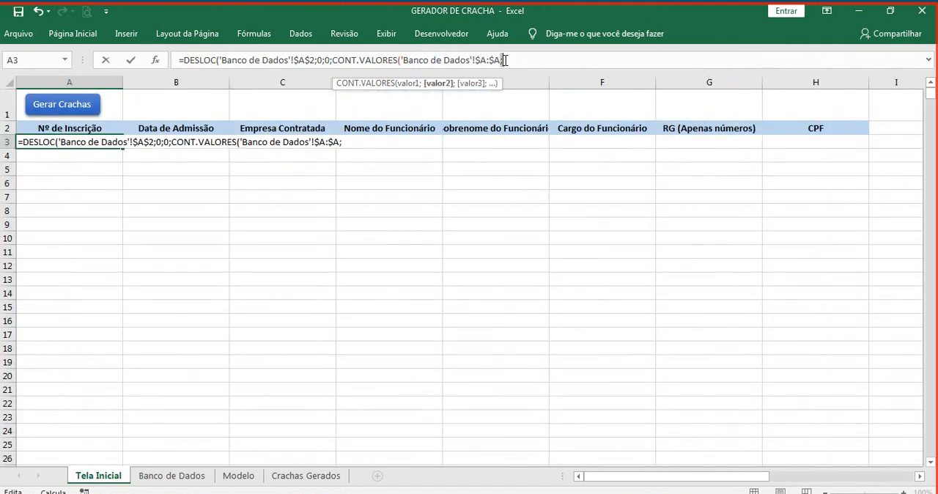
key("BackSpace")
type(")-1")
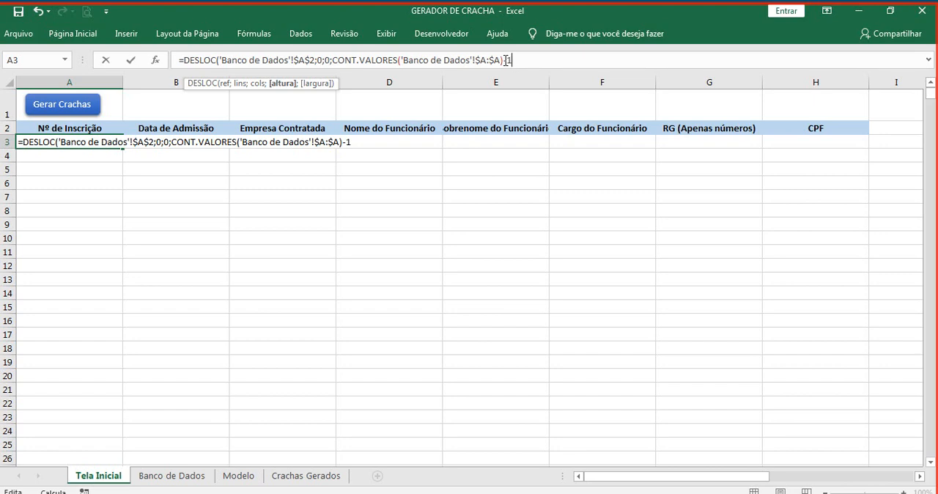
type(";")
type("1")
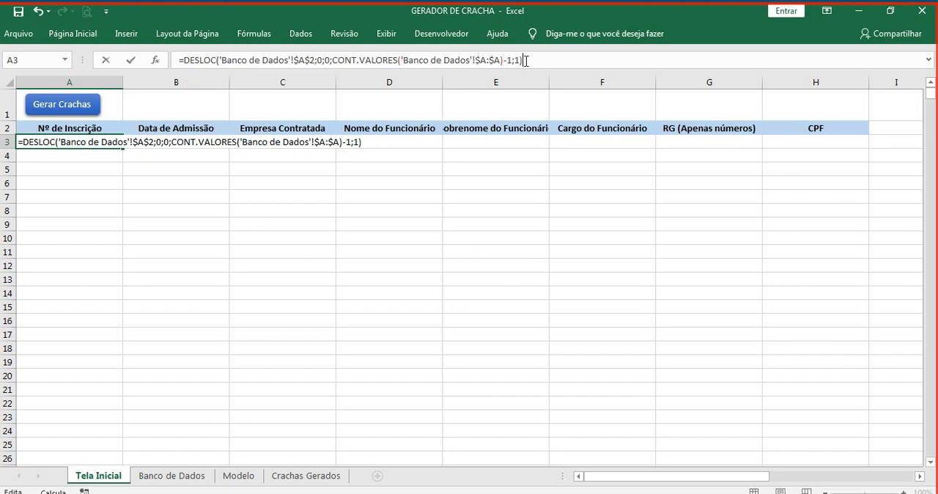
Step: Copy the full text of the DESLOC formula in cell A3 and commit the formula
left_click_drag(523, 60, 166, 64)
key("ctrl+c")
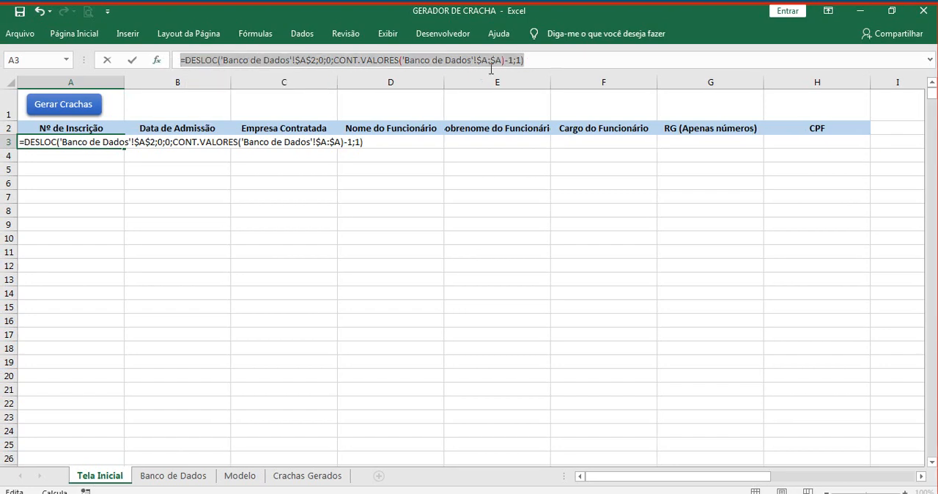
left_click(545, 62)
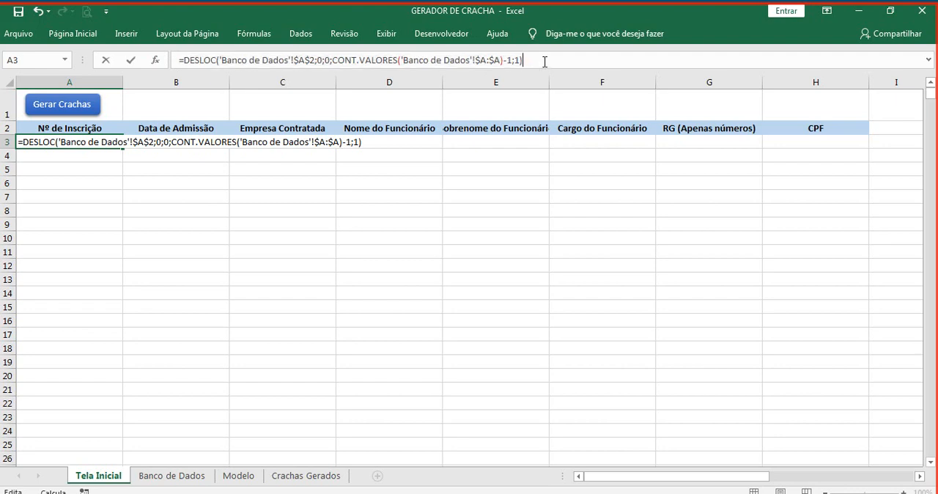
key("Return")
left_click(99, 142)
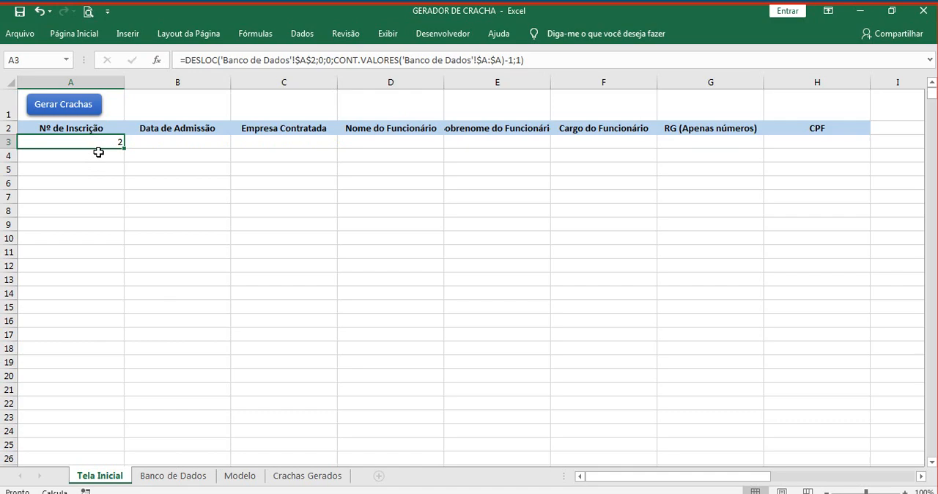
Step: Delete the existing defined name Matricula from the workbook's names
left_click(260, 36)
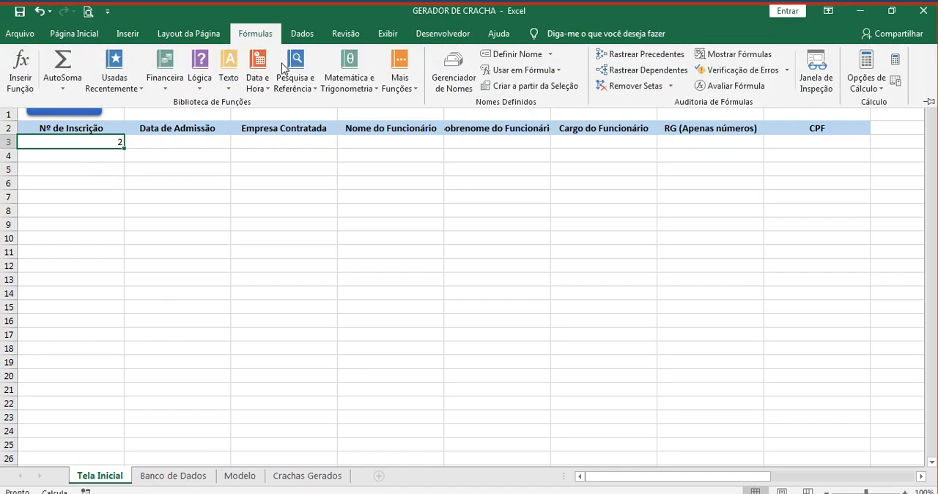
left_click(445, 81)
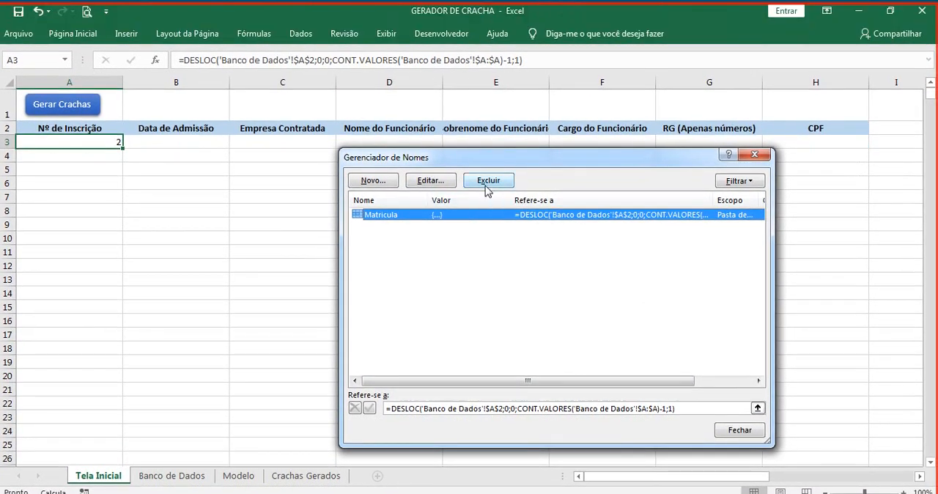
left_click(489, 183)
left_click(448, 292)
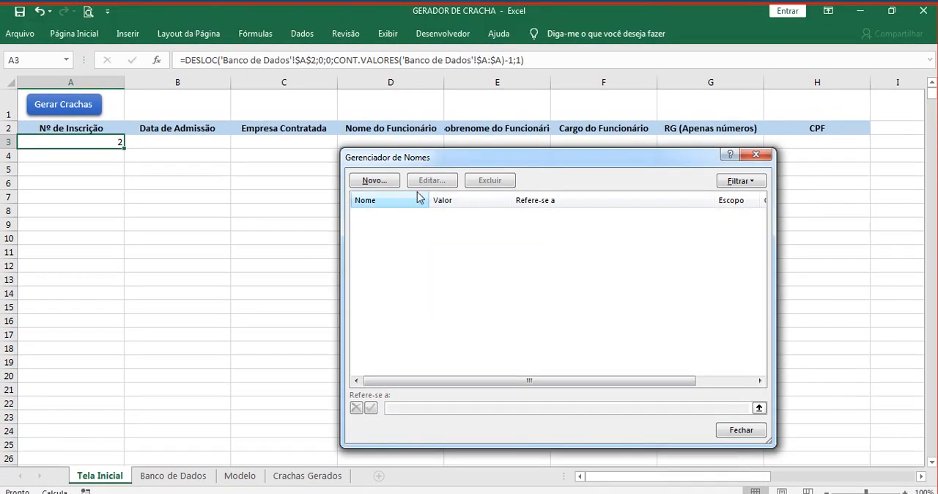
Step: Define a workbook-level name Matricula that refers to =DESLOC('Banco de Dados'!$A$2;0;0;CONT.VALORES('Banco de Dados'!$A:$A)-1;1)
left_click(374, 181)
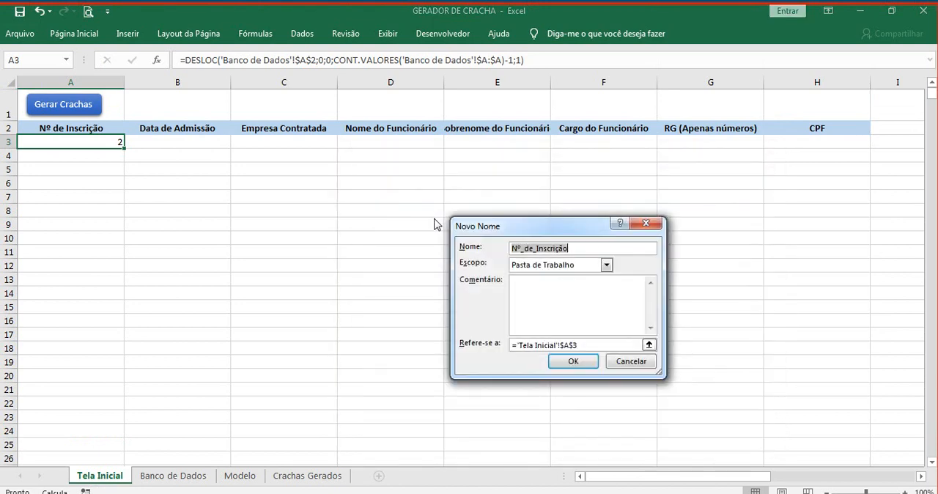
type("Matricula")
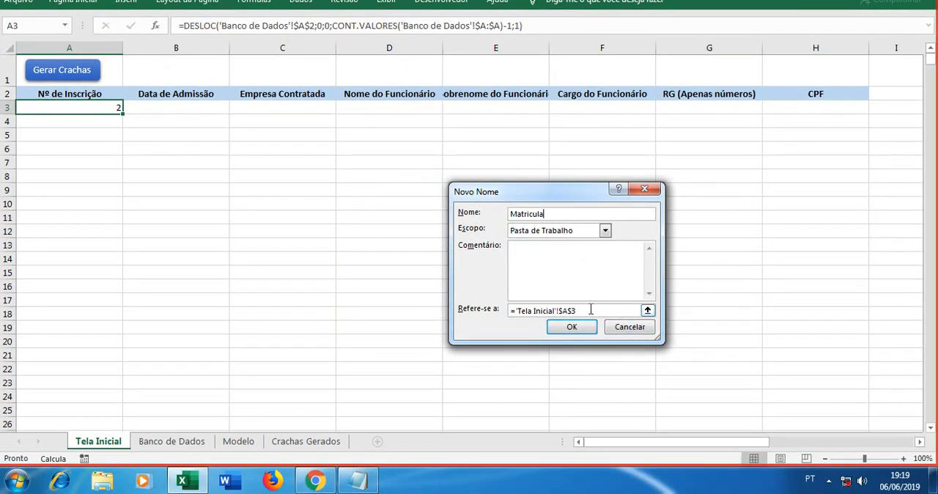
left_click_drag(591, 310, 511, 314)
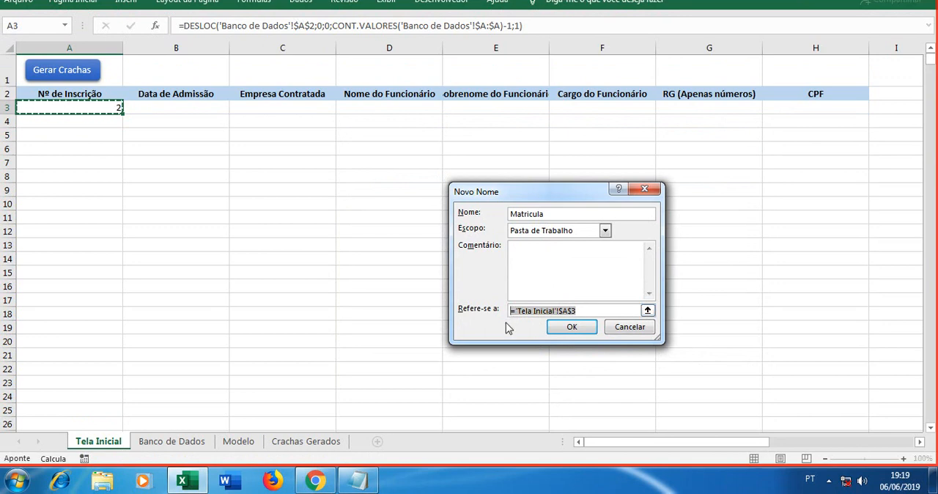
key("ctrl+v")
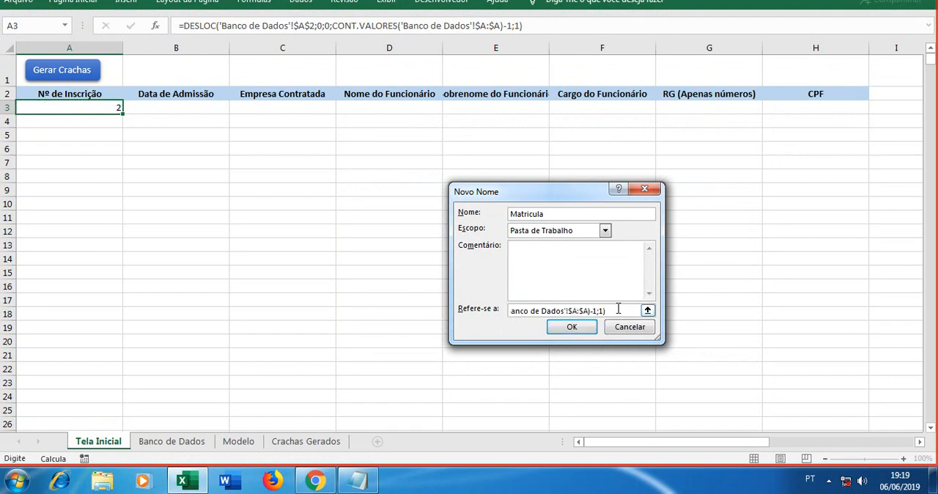
left_click_drag(619, 308, 477, 308)
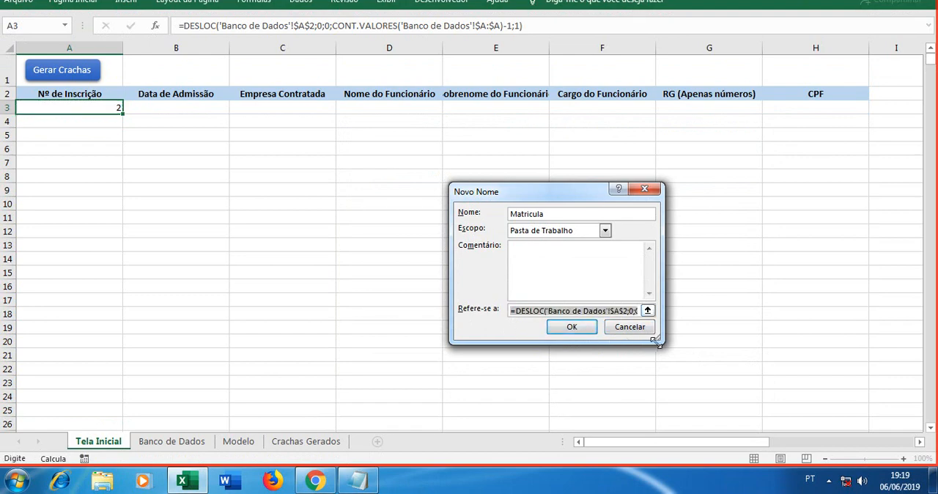
left_click_drag(657, 342, 887, 416)
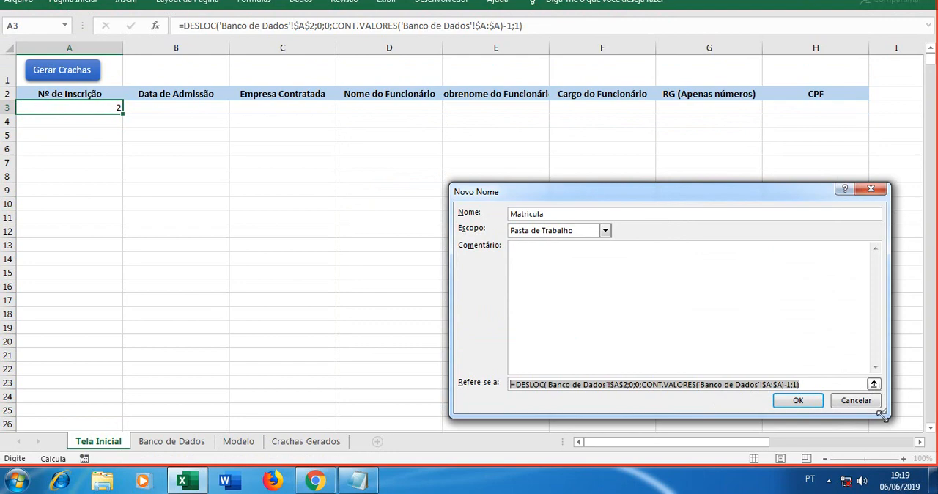
left_click(799, 401)
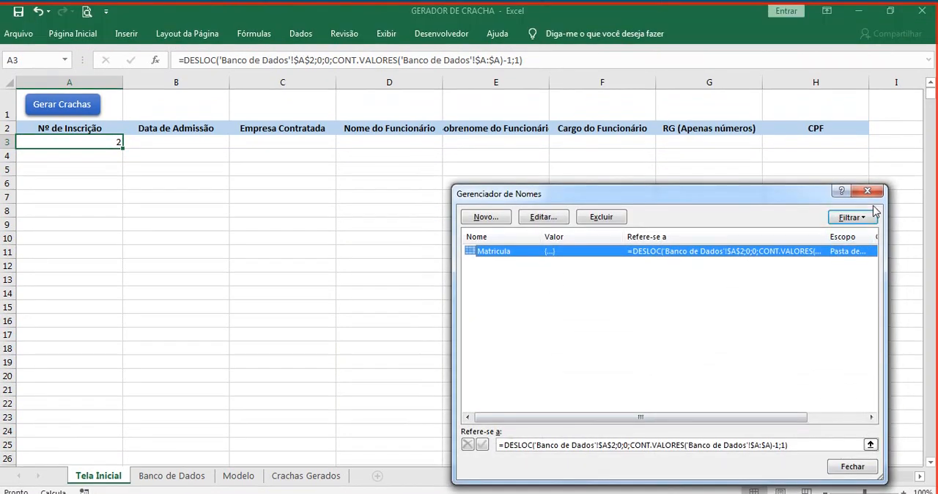
left_click(869, 191)
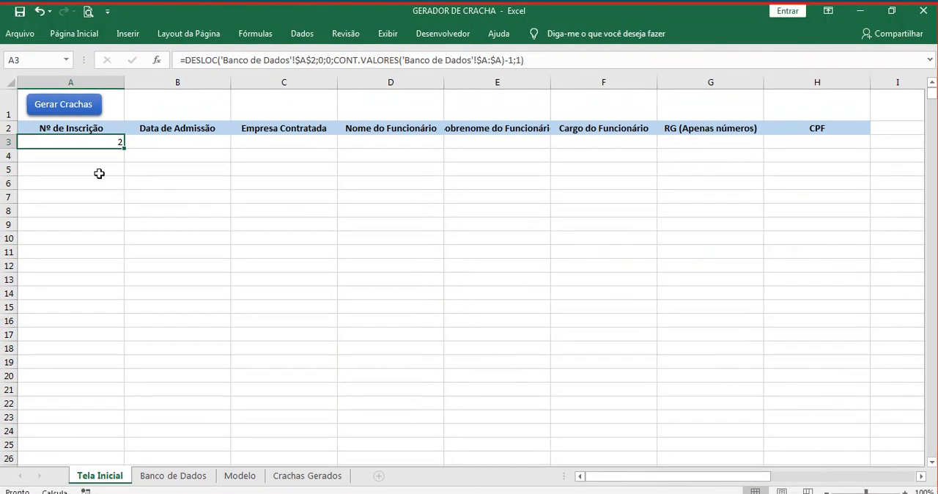
Step: Clear the DESLOC formula from cell A3 of Tela Inicial and keep that cell selected
key("Delete")
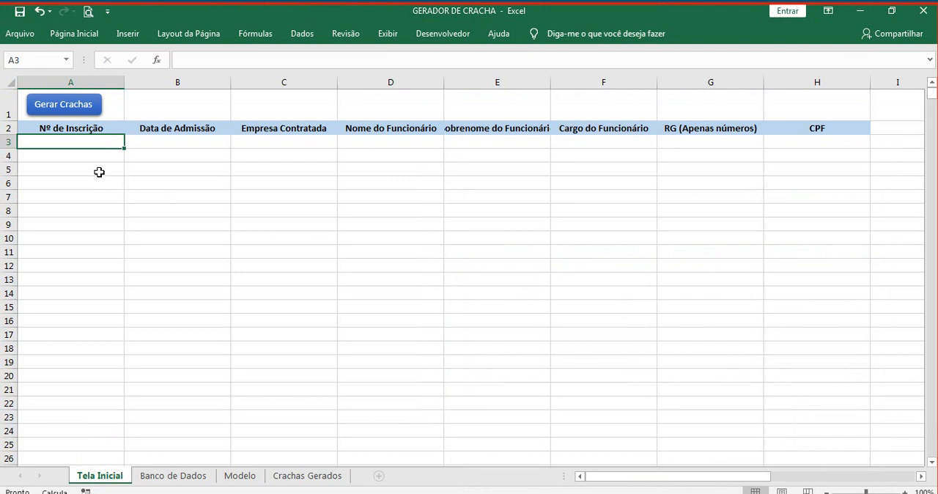
left_click(99, 172)
left_click(101, 144)
Step: Apply data validation of type Lista to cell A3, with the defined name Matricula as its source
left_click(300, 35)
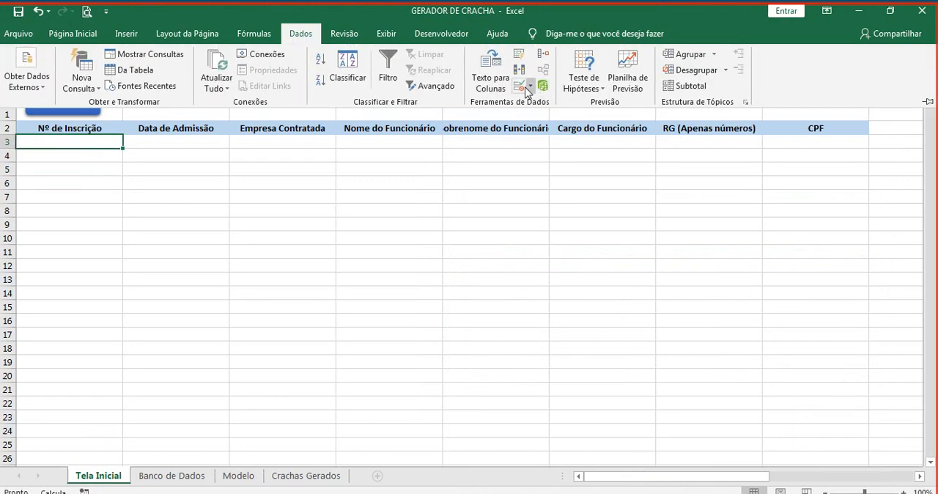
left_click(521, 86)
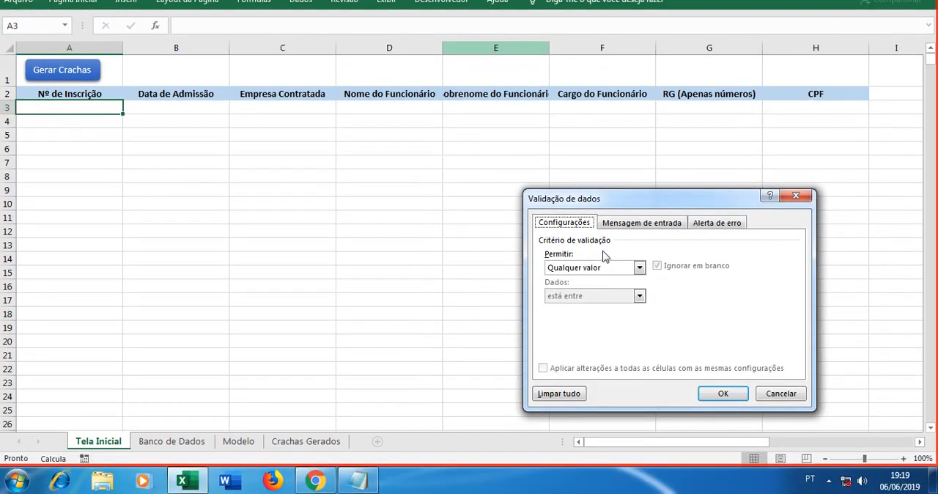
left_click(639, 268)
left_click(616, 308)
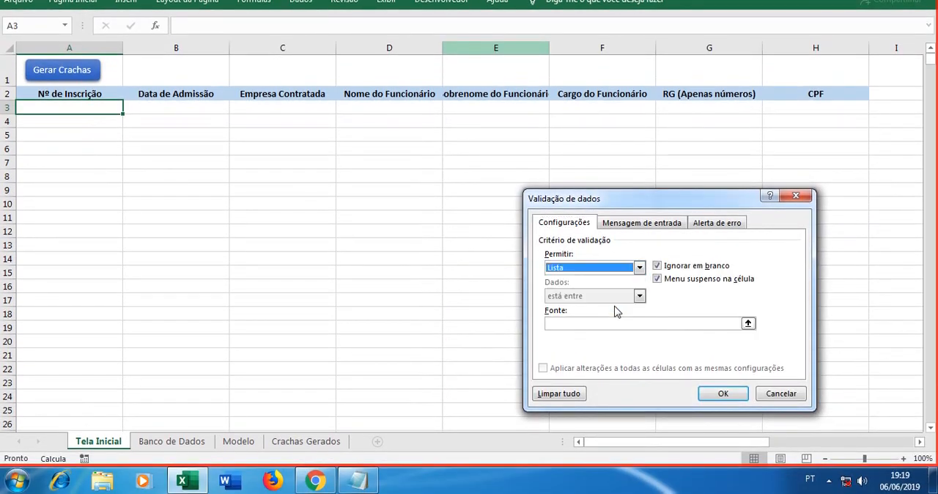
left_click(607, 323)
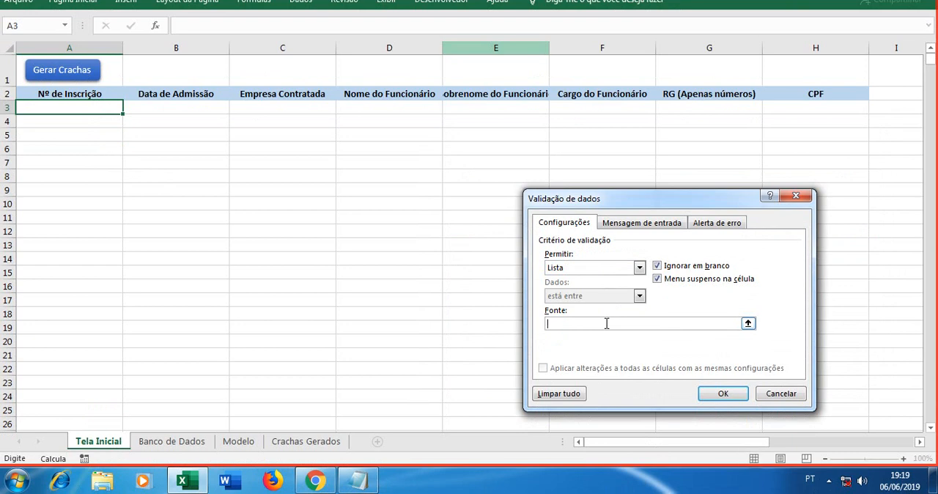
key("F3")
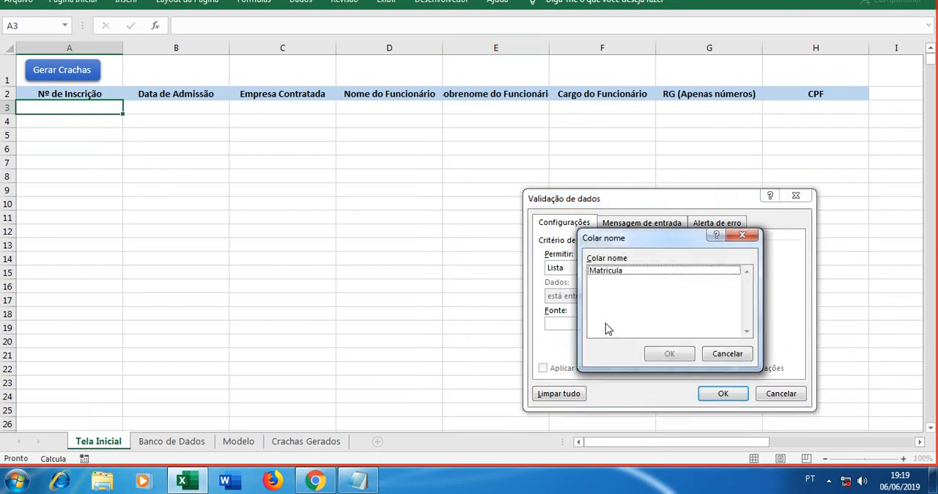
left_click(619, 270)
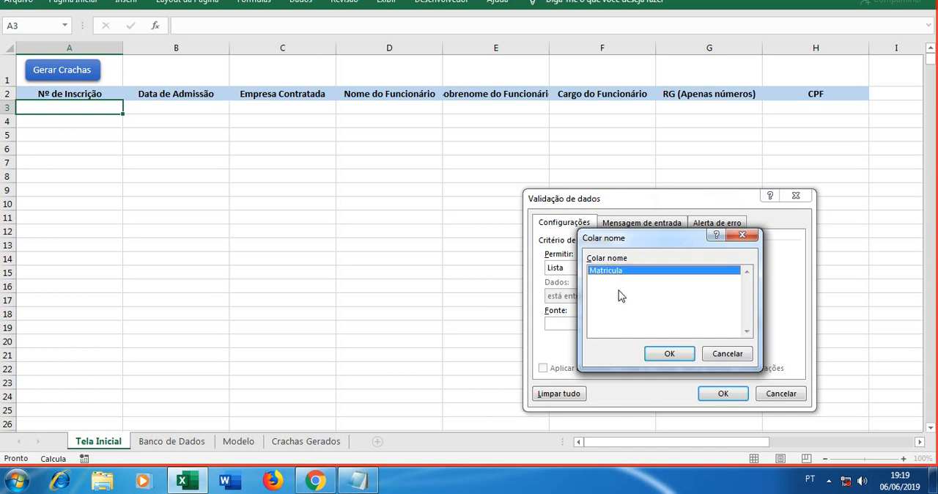
left_click(667, 353)
left_click(724, 393)
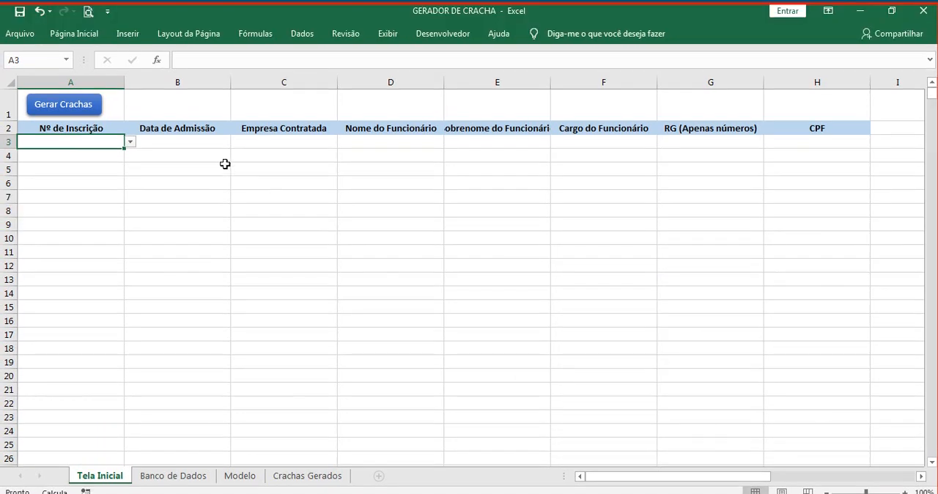
Step: Check the choices offered in A3 and add the next sequential registration number in cell A8 of Banco de Dados
left_click(130, 144)
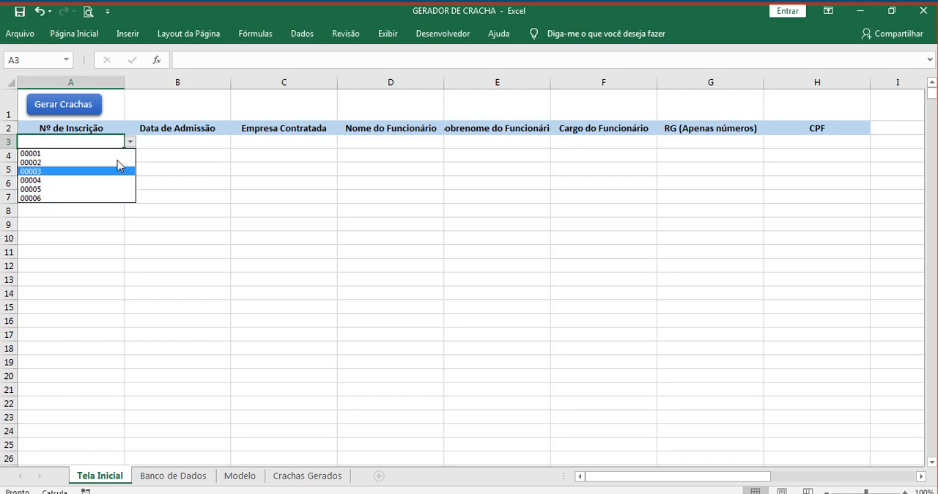
left_click(110, 252)
left_click(173, 441)
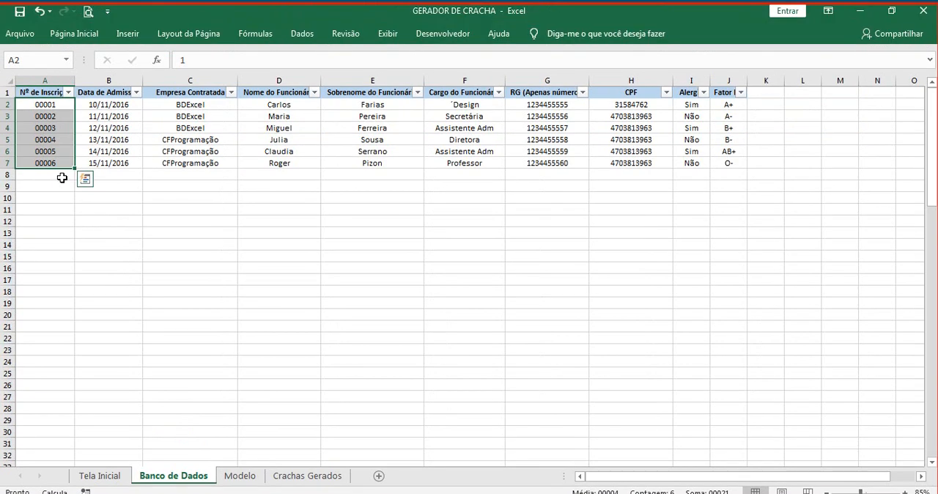
left_click(61, 143)
type("7")
left_click(71, 235)
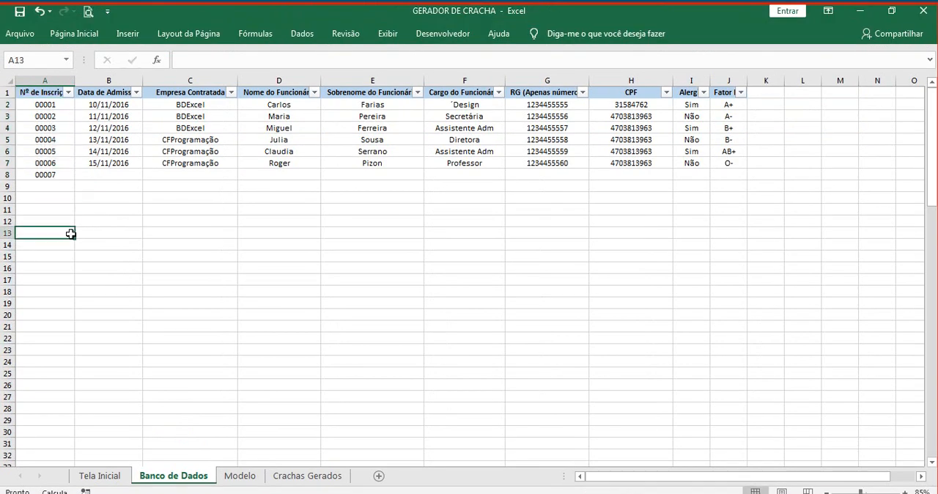
Step: Compare the list of choices in A3 of Tela Inicial with the new entry in A8 of Banco de Dados
left_click(125, 442)
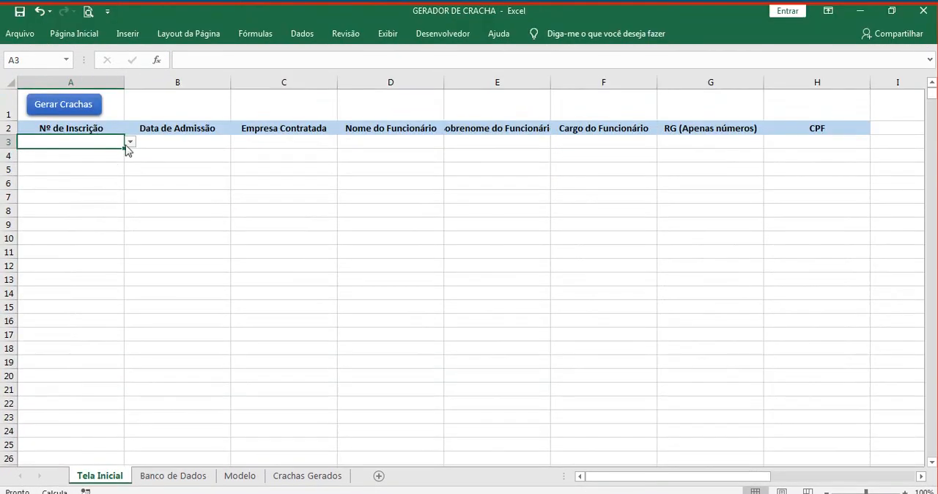
left_click(130, 107)
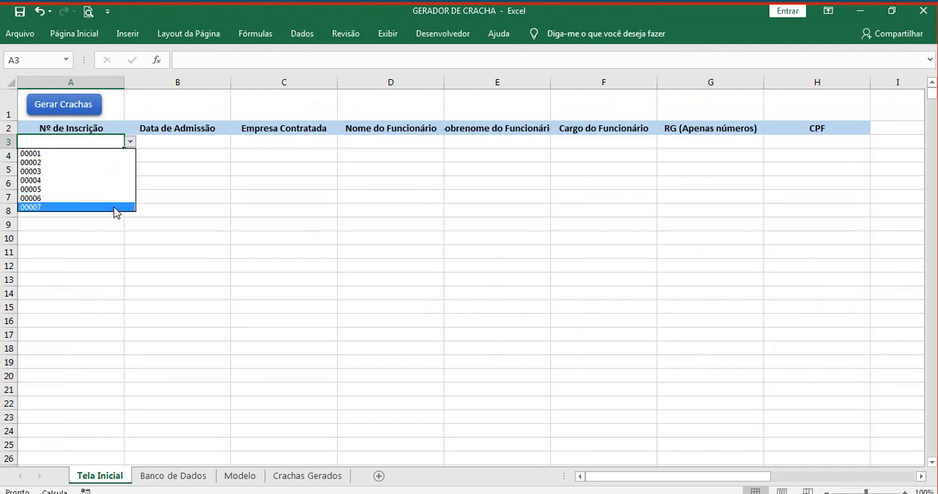
left_click(105, 241)
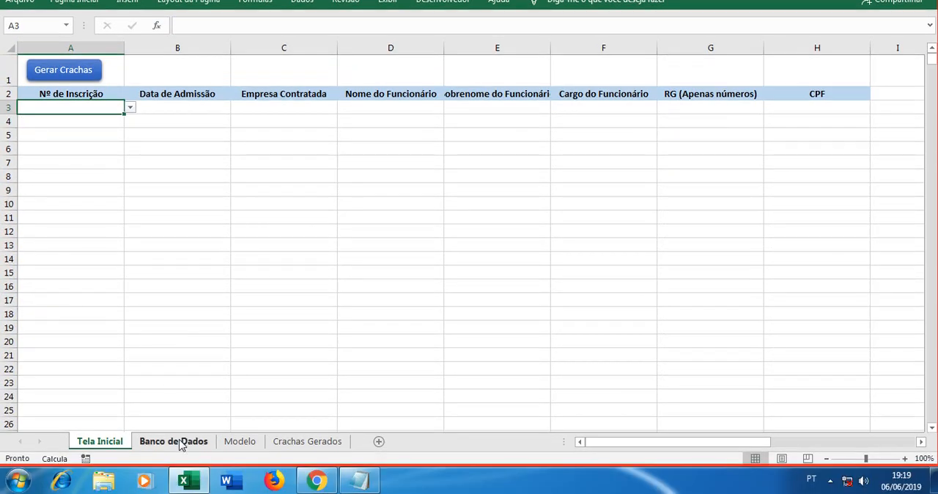
left_click(177, 476)
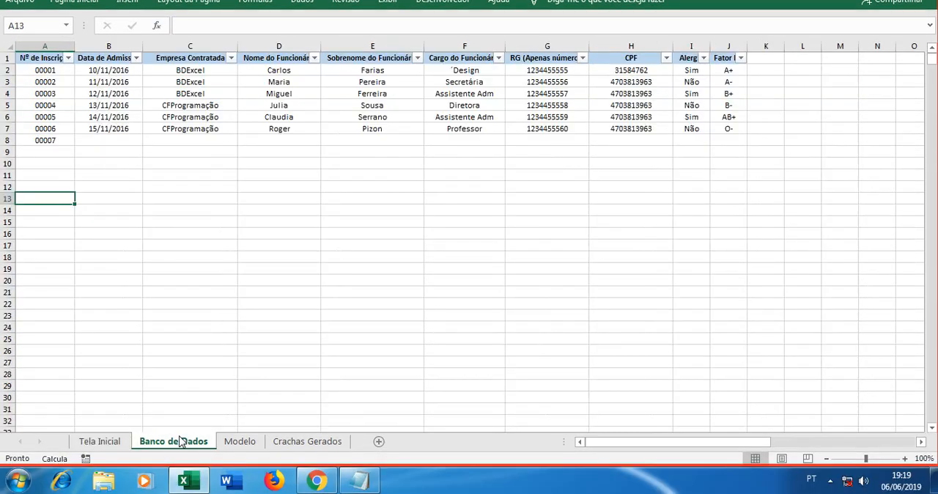
left_click(64, 139)
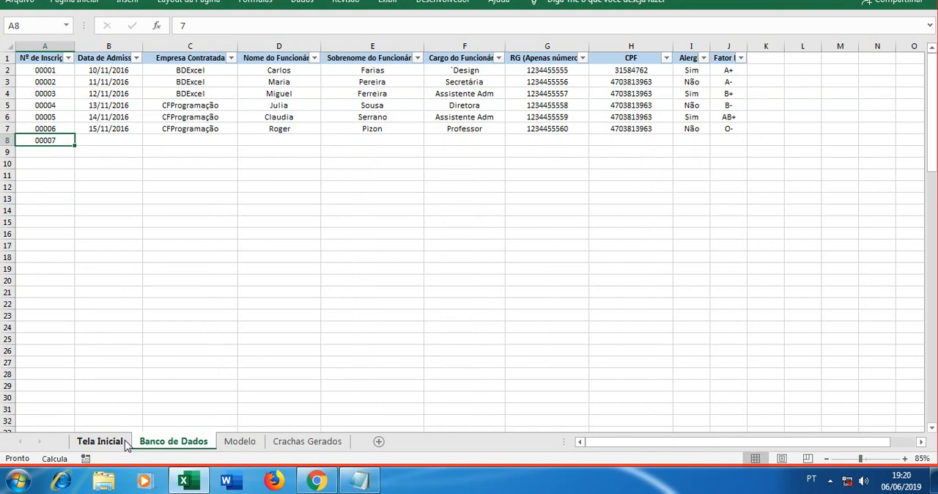
left_click(123, 443)
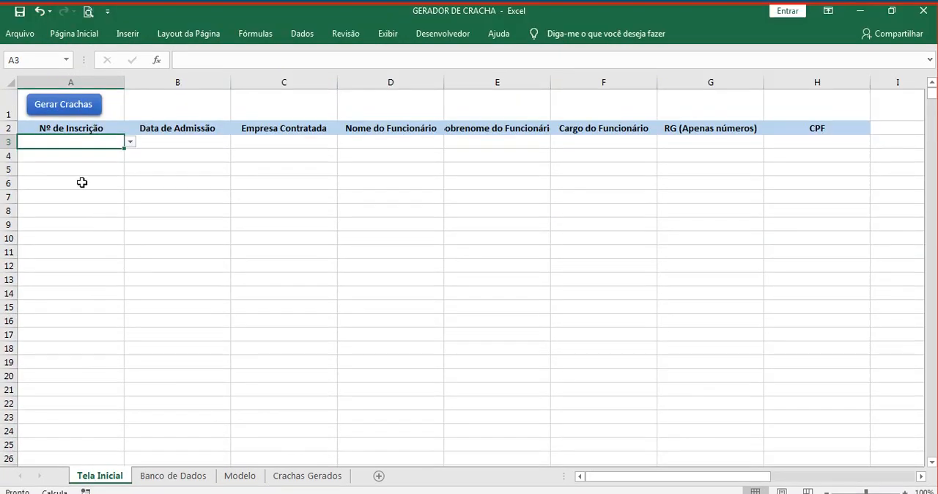
Step: Choose the second registration number from the list in A3 of Tela Inicial and show the Banco de Dados sheet
left_click(130, 142)
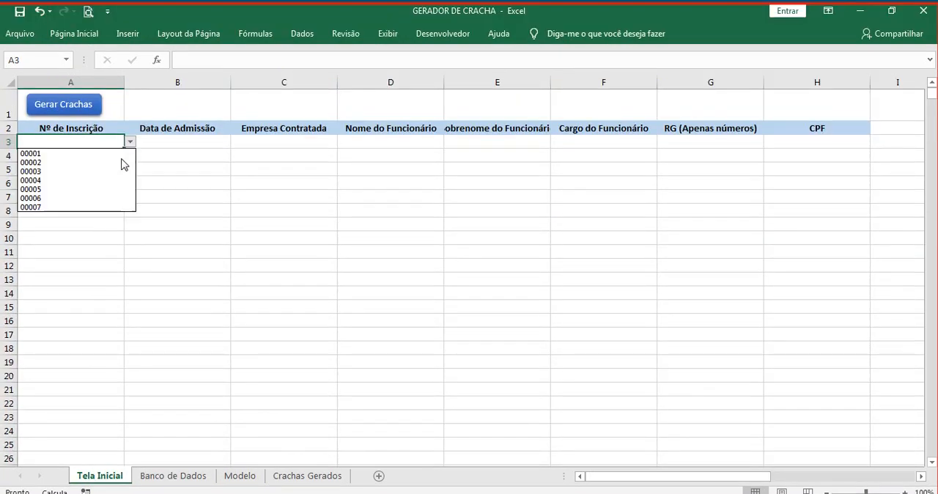
left_click(122, 162)
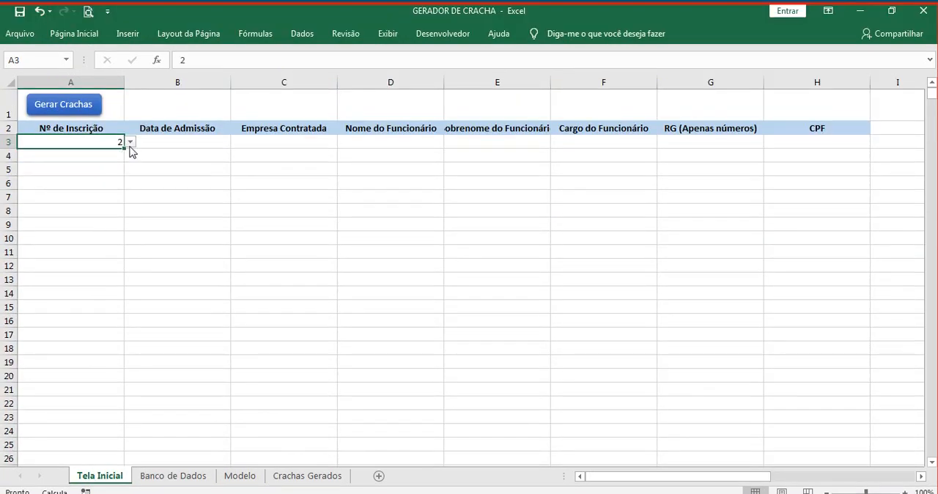
left_click(116, 188)
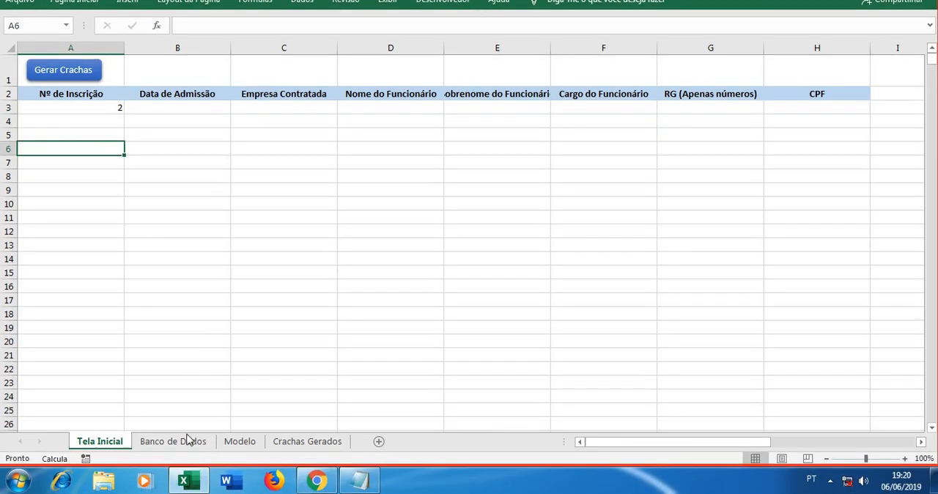
left_click(173, 476)
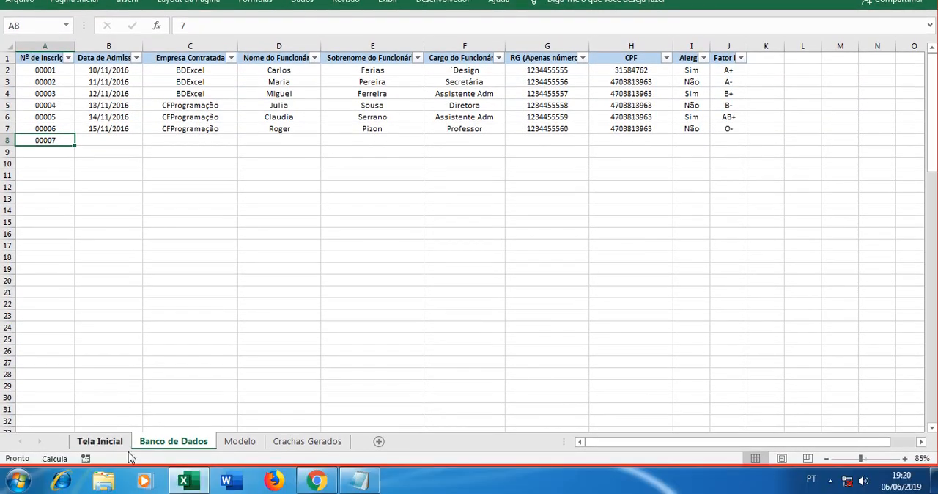
Step: Apply the custom number format 00000 to the whole Nº de Inscrição column of Tela Inicial
left_click(100, 476)
left_click(62, 80)
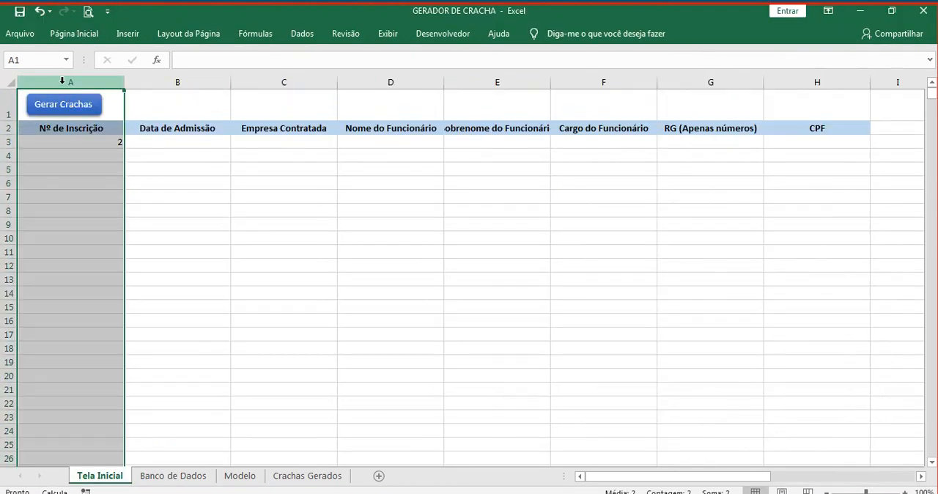
right_click(85, 200)
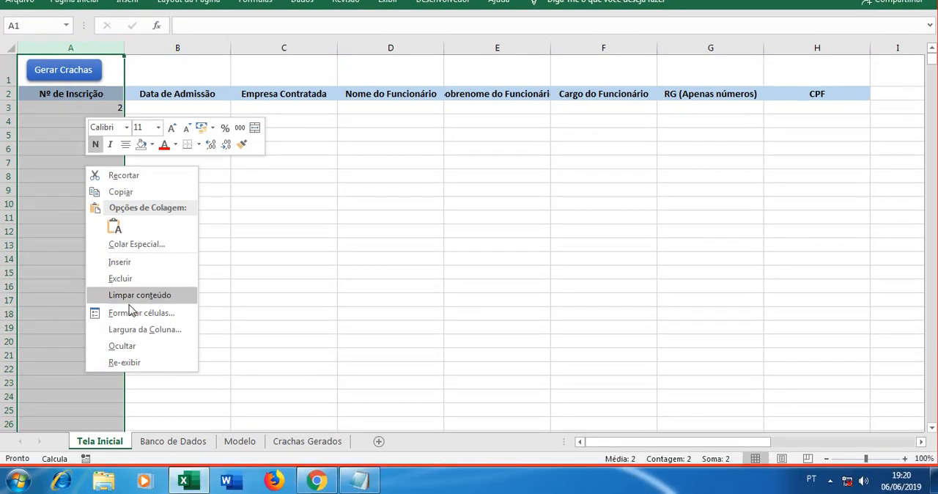
left_click(133, 347)
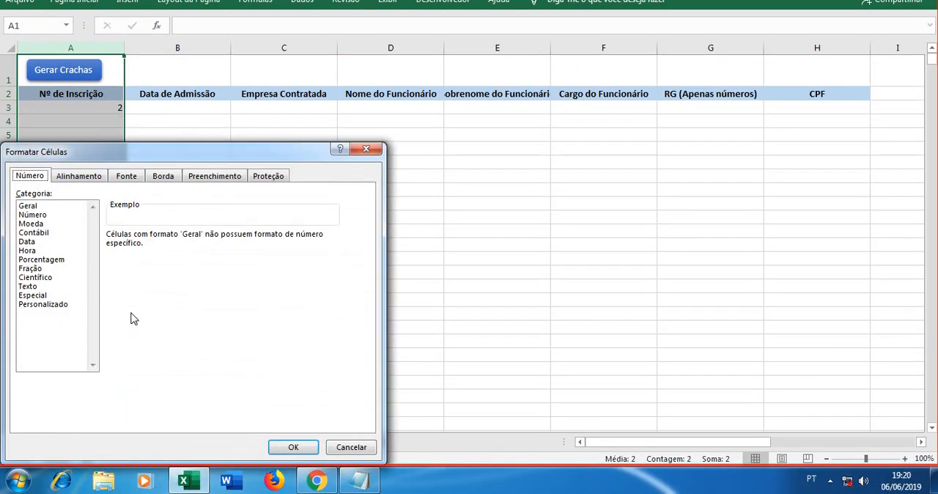
left_click(53, 306)
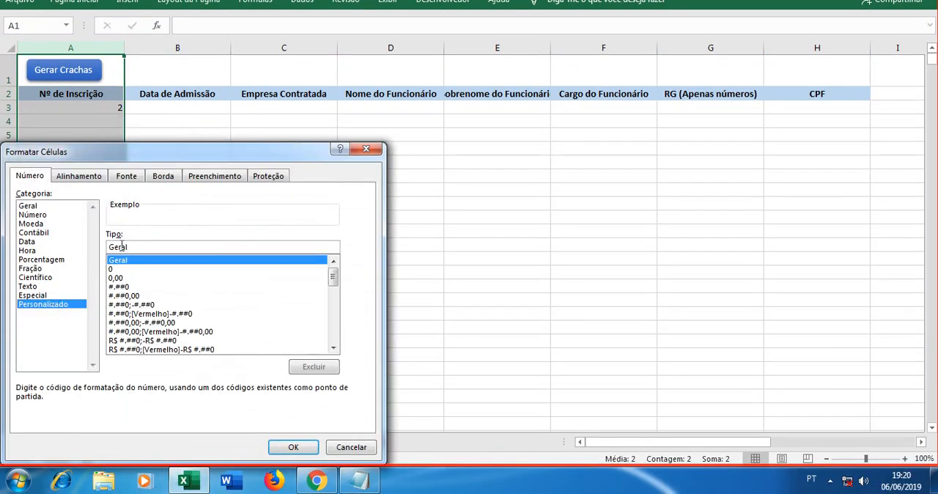
left_click_drag(129, 247, 108, 247)
type("00000")
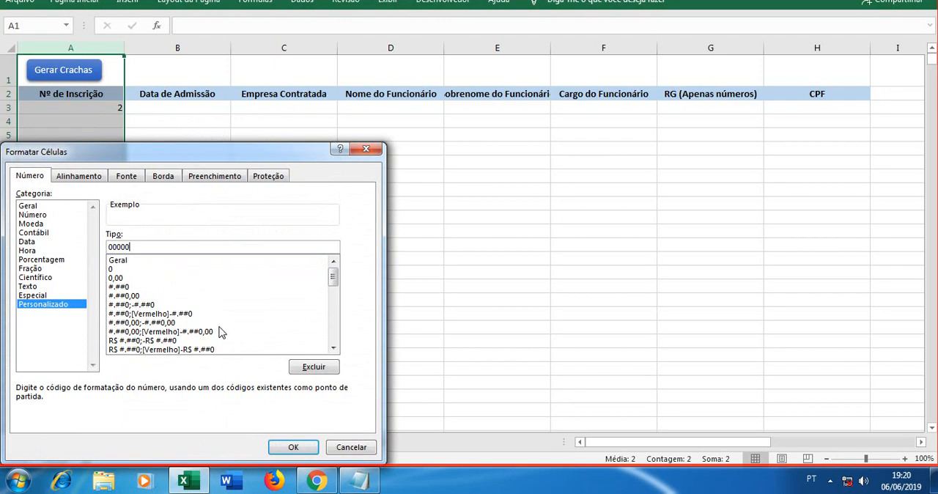
left_click(293, 448)
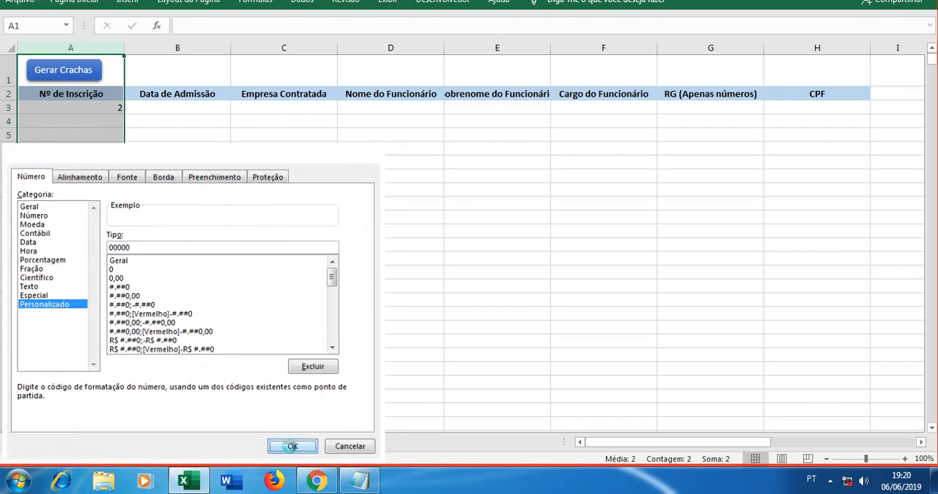
left_click(109, 155)
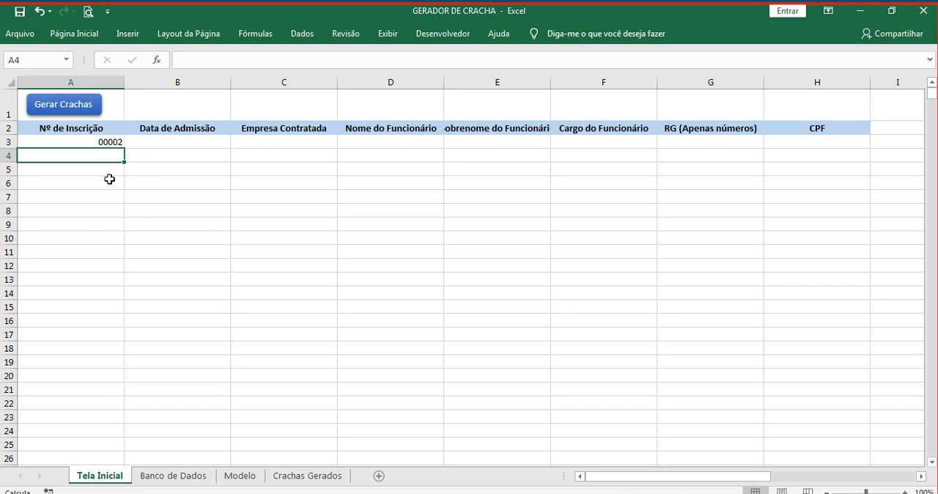
Step: Compare the number chosen in A3 of Tela Inicial with its record in row 3 of Banco de Dados and the badge layout on Modelo
left_click(111, 143)
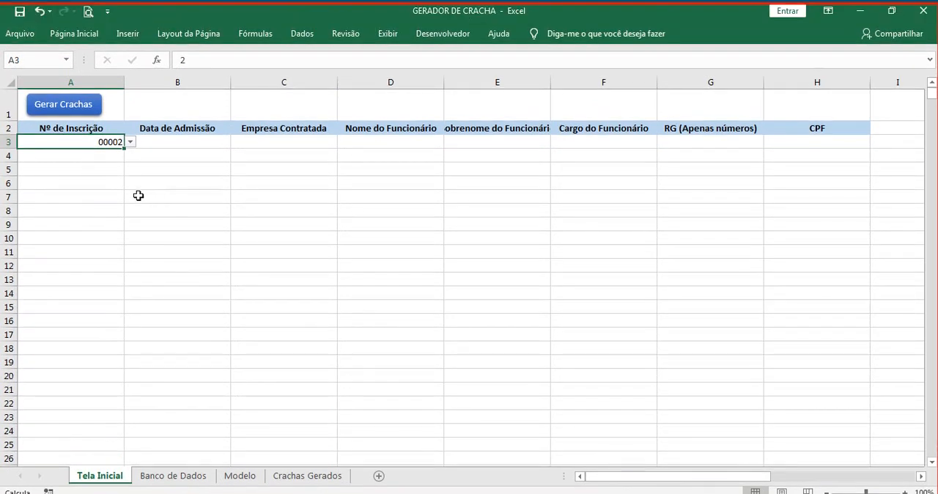
left_click(139, 160)
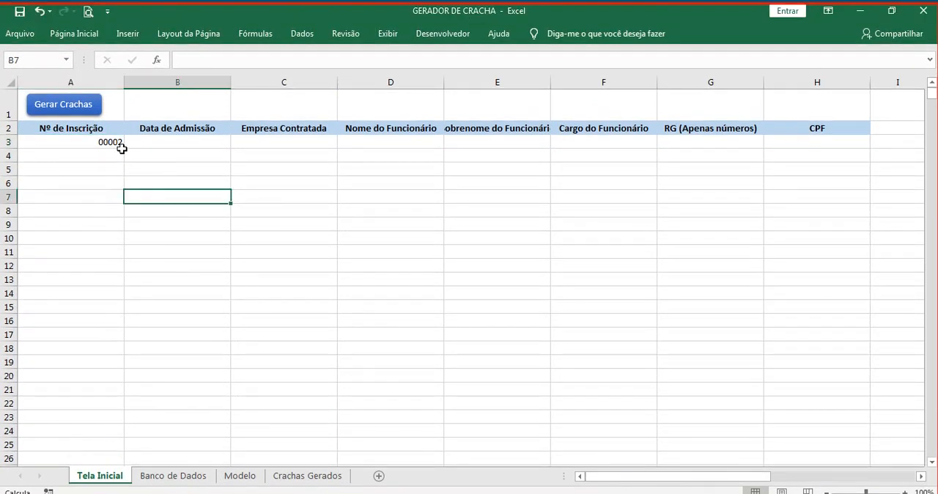
left_click(117, 108)
left_click(142, 141)
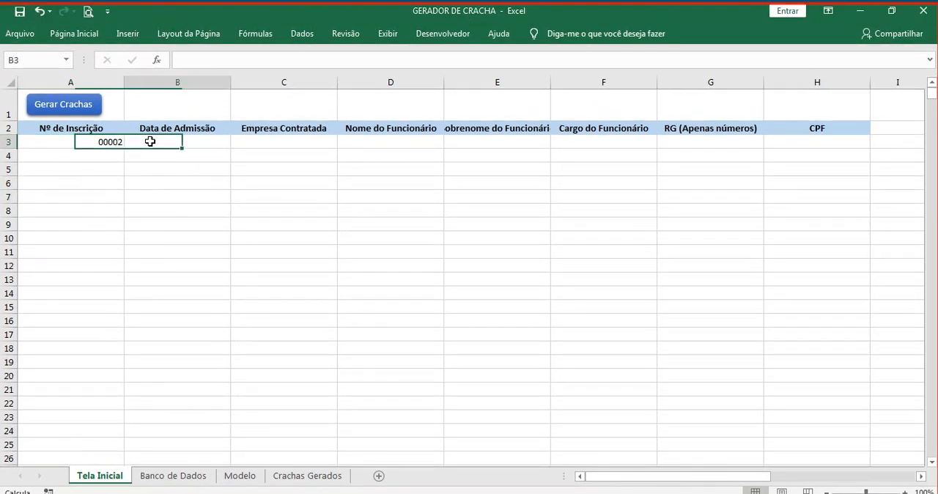
left_click(112, 141)
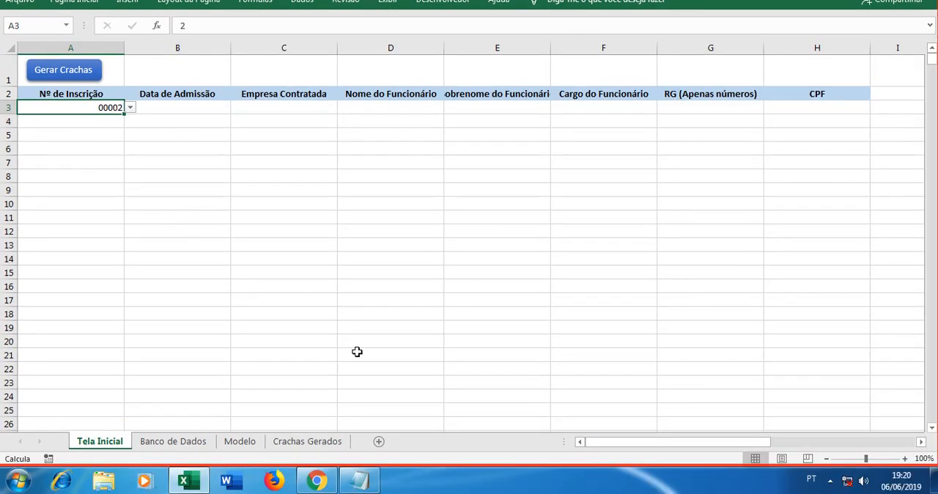
left_click(188, 441)
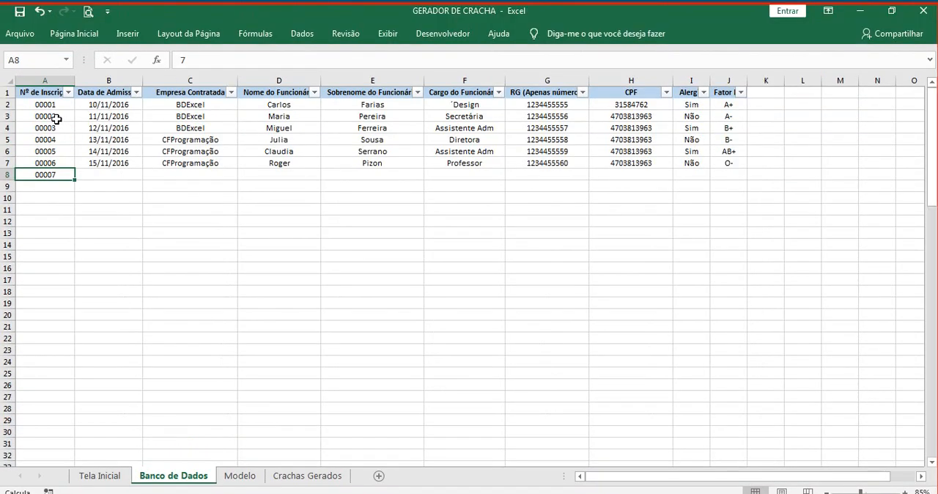
left_click(48, 81)
left_click_drag(101, 116, 715, 115)
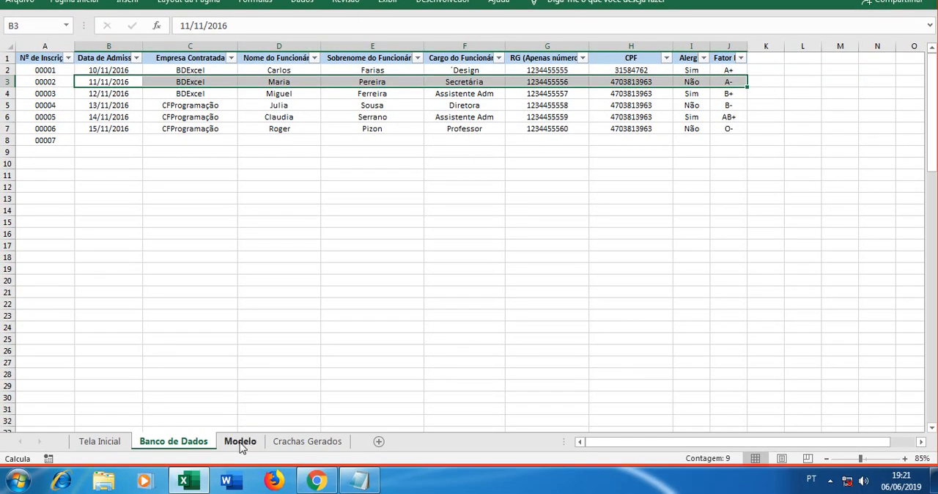
left_click(241, 442)
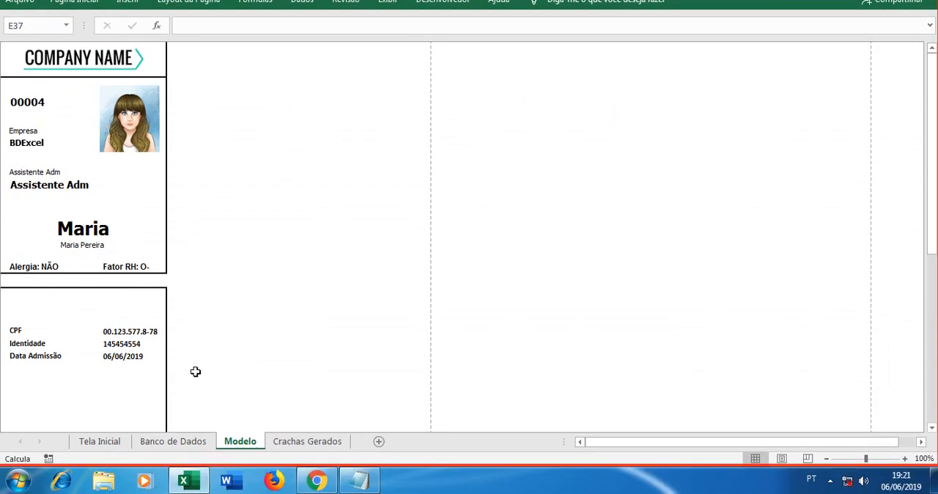
Step: Start a PROCV formula in B3 of Tela Inicial with the column-locked reference $A3 as the lookup value
left_click(102, 443)
left_click(169, 108)
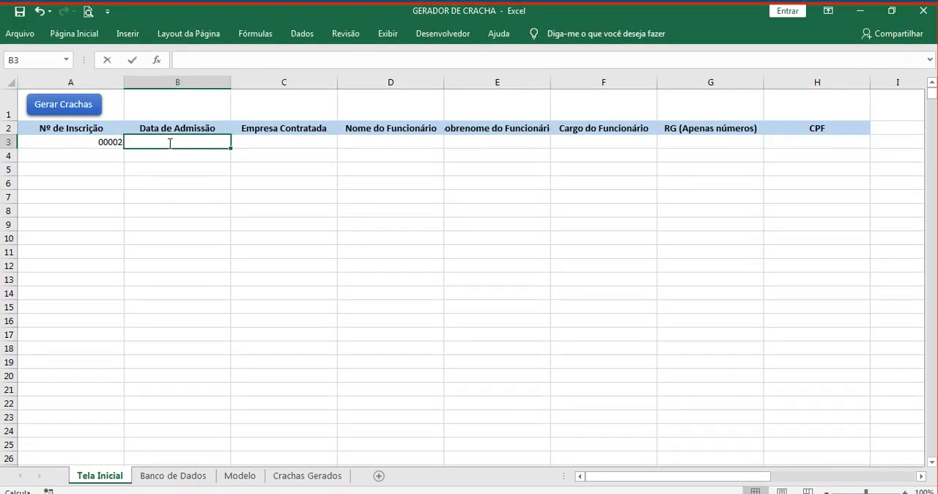
type("=proc")
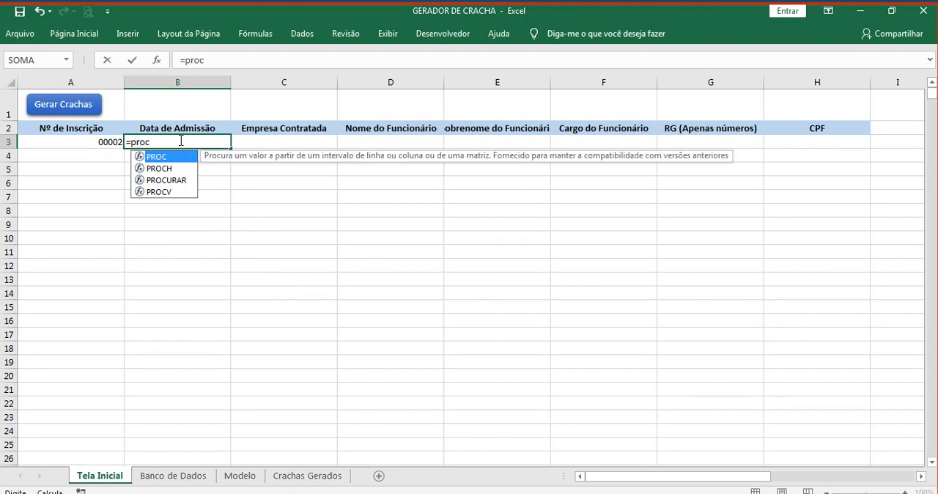
double_click(170, 192)
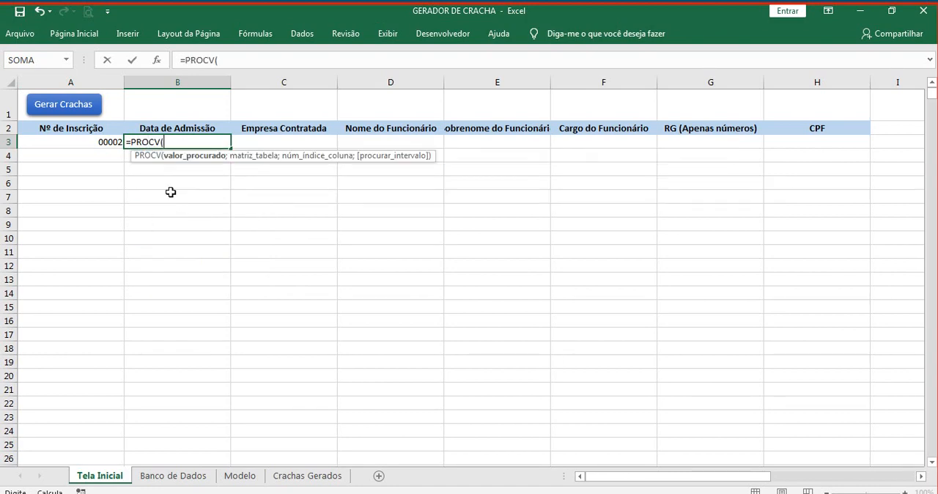
left_click(106, 143)
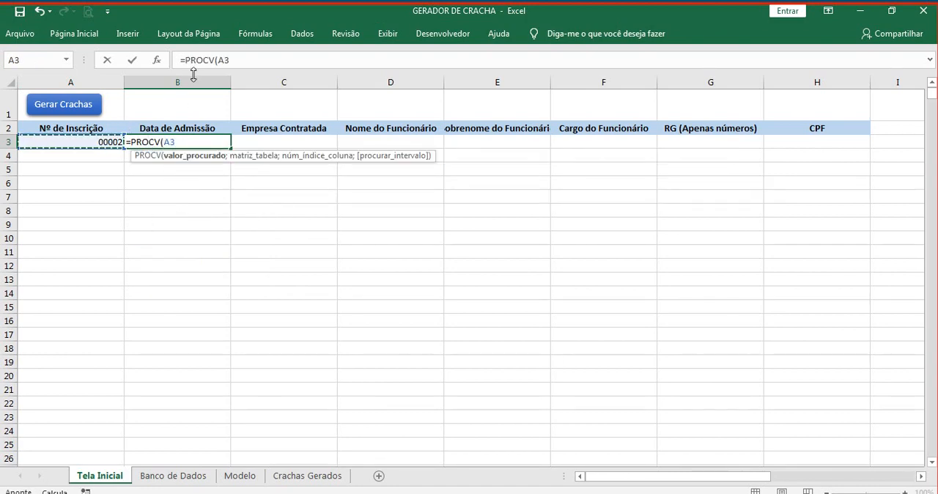
left_click(219, 60)
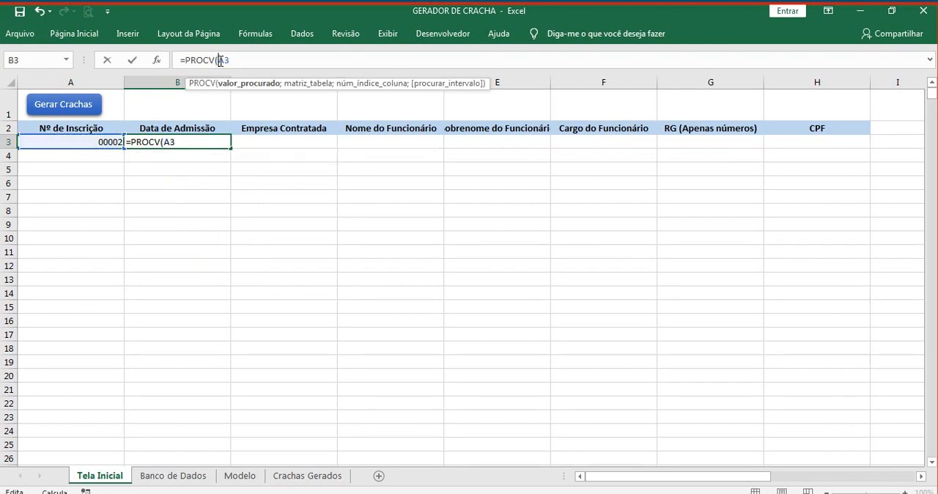
type("$A3;")
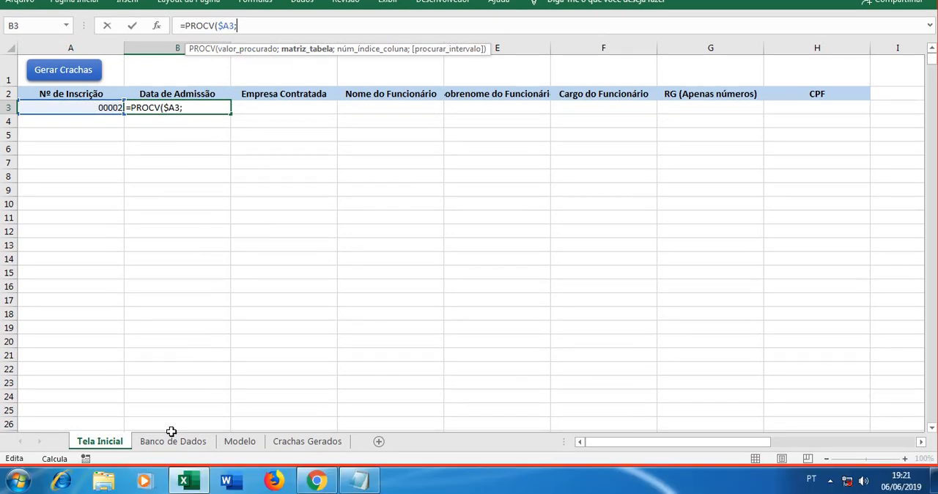
Step: Set the table array of the PROCV formula to the absolute range 'Banco de Dados'!$A$2:$J$1000
left_click(174, 476)
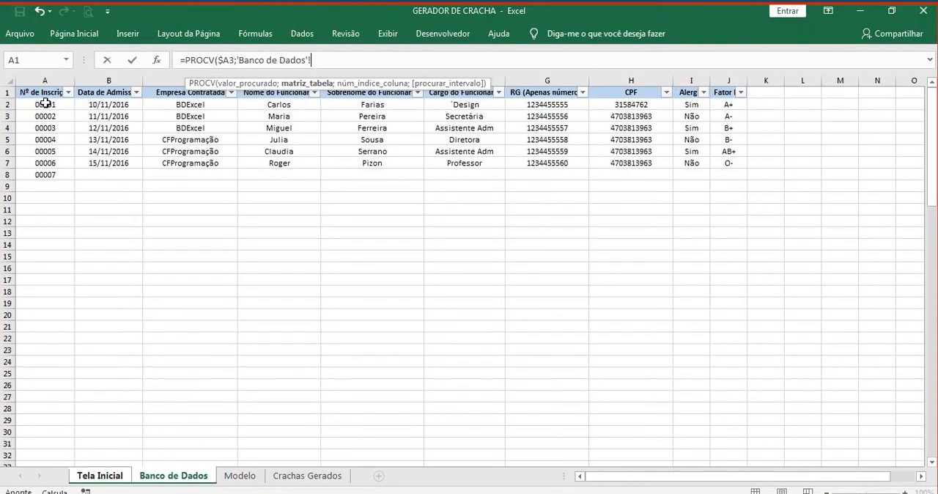
left_click_drag(46, 104, 728, 173)
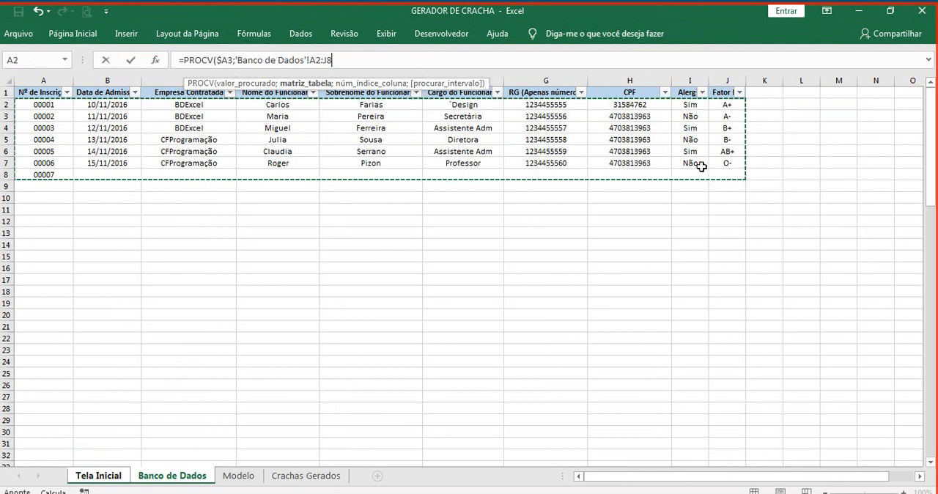
left_click(334, 61)
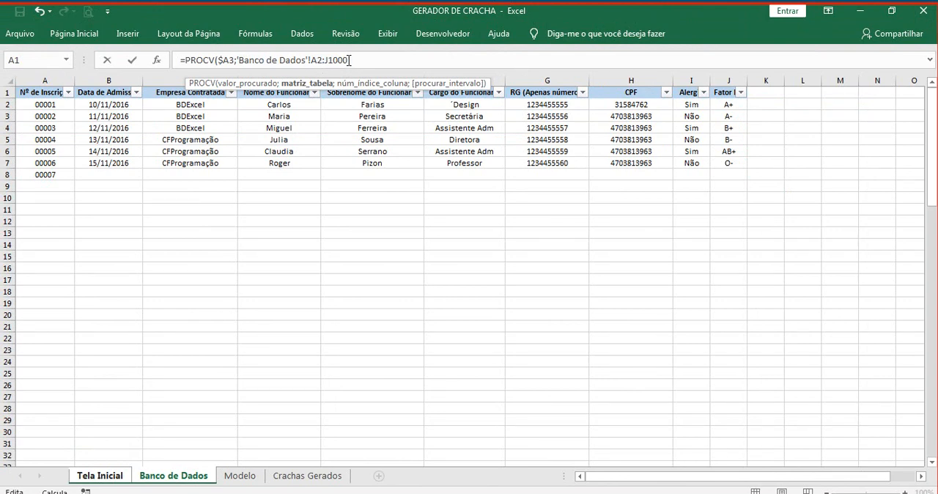
left_click_drag(350, 60, 317, 60)
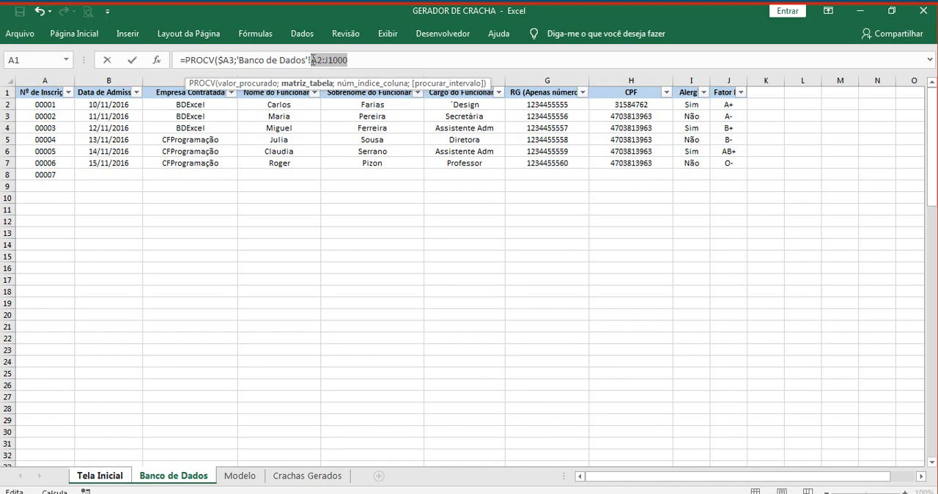
key("F4")
left_click(369, 61)
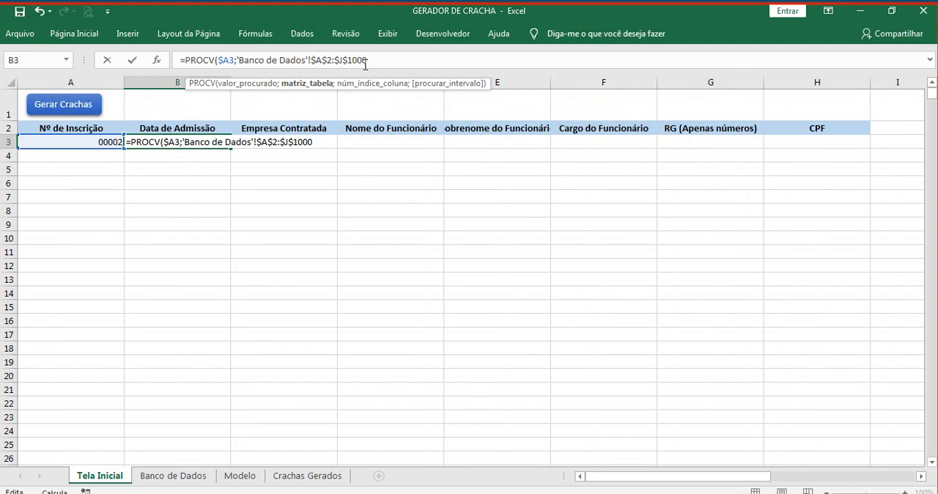
type(";")
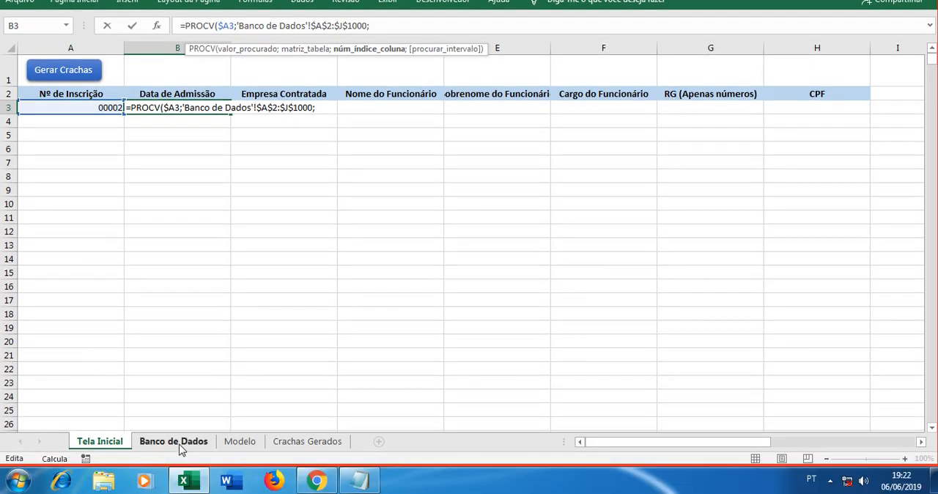
Step: Complete the PROCV formula in B3 with column index 2 and FALSO for an exact match
left_click(182, 442)
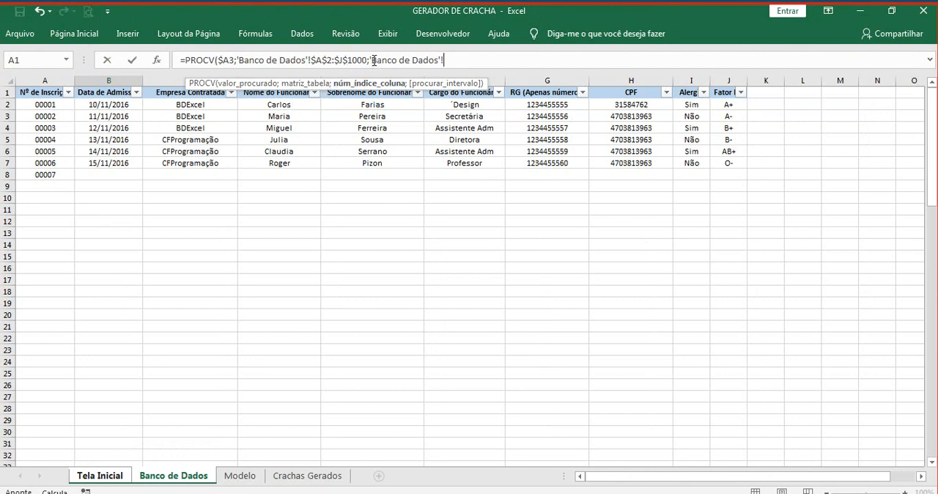
left_click_drag(371, 59, 450, 60)
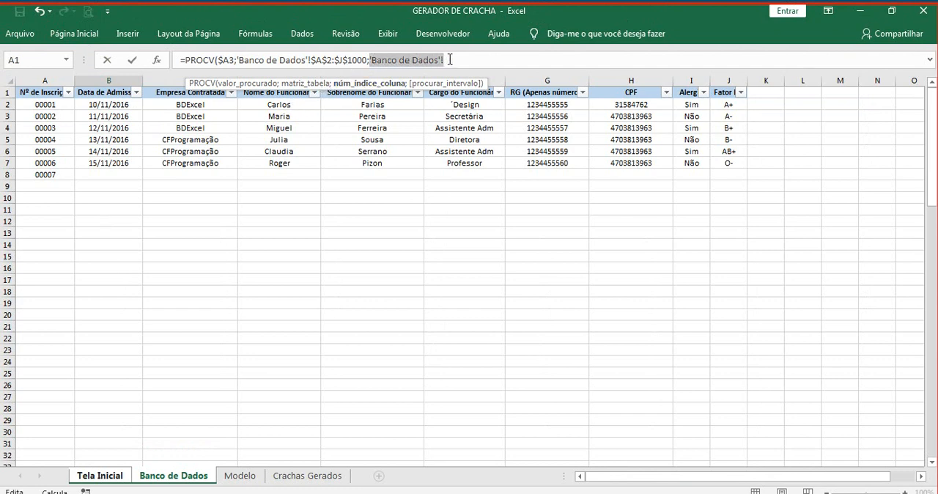
key("BackSpace")
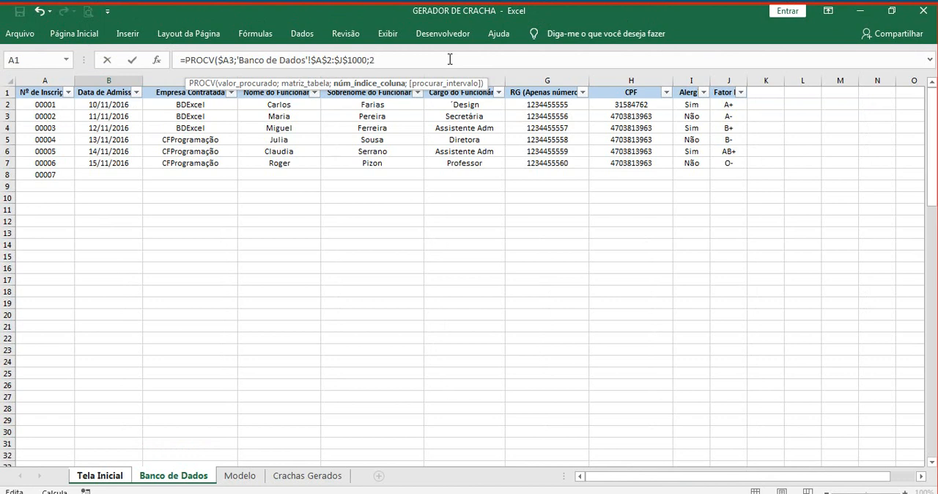
type("2;")
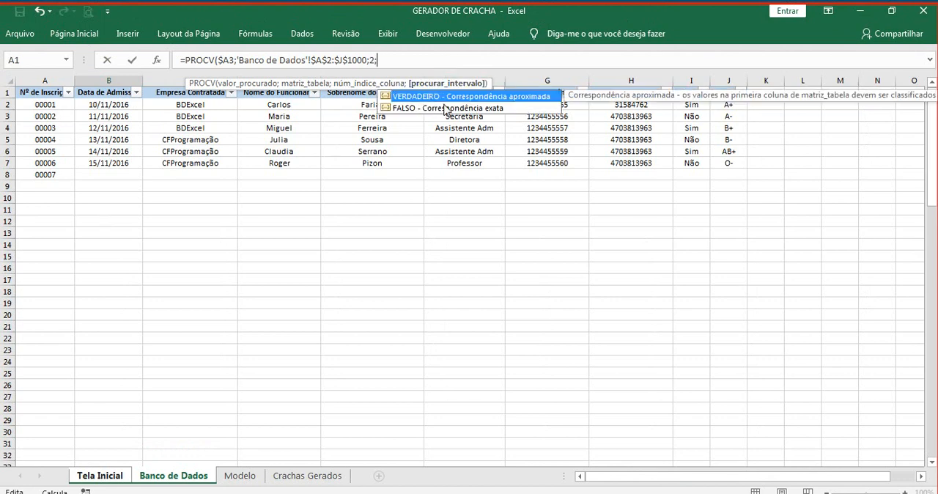
double_click(405, 108)
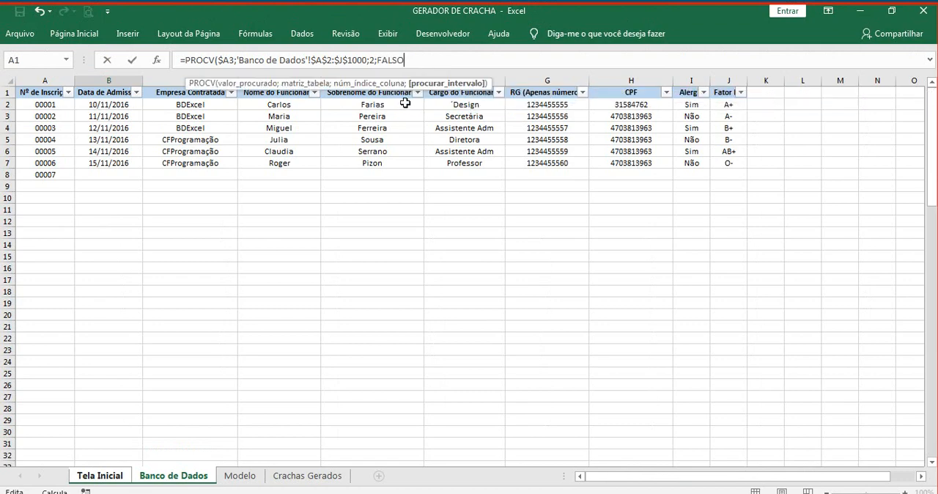
key("Return")
left_click(214, 142)
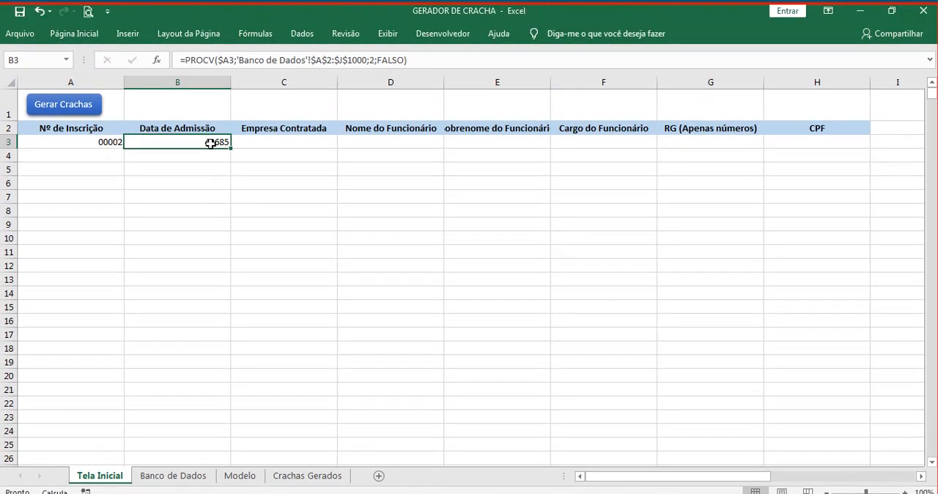
Step: Format column B, Data de Admissão, as a date with the *14/03/2012 type
right_click(197, 82)
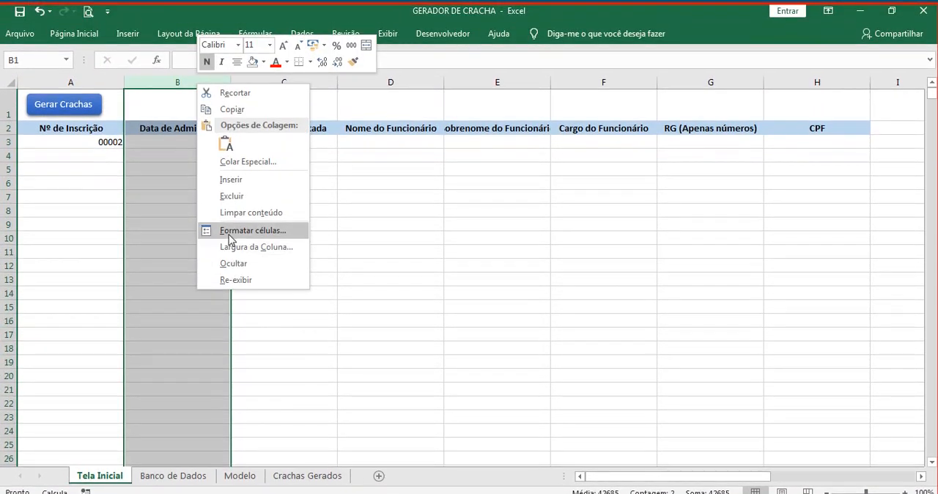
left_click(229, 219)
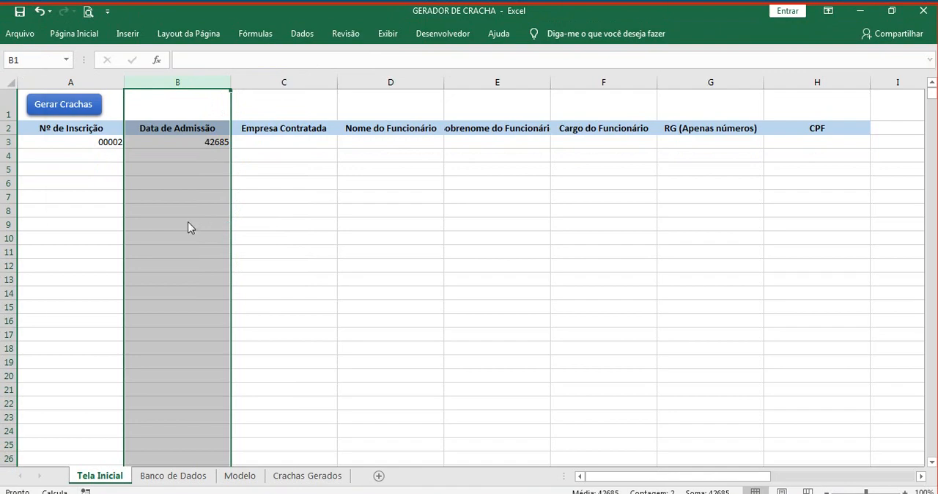
left_click(65, 174)
left_click(63, 165)
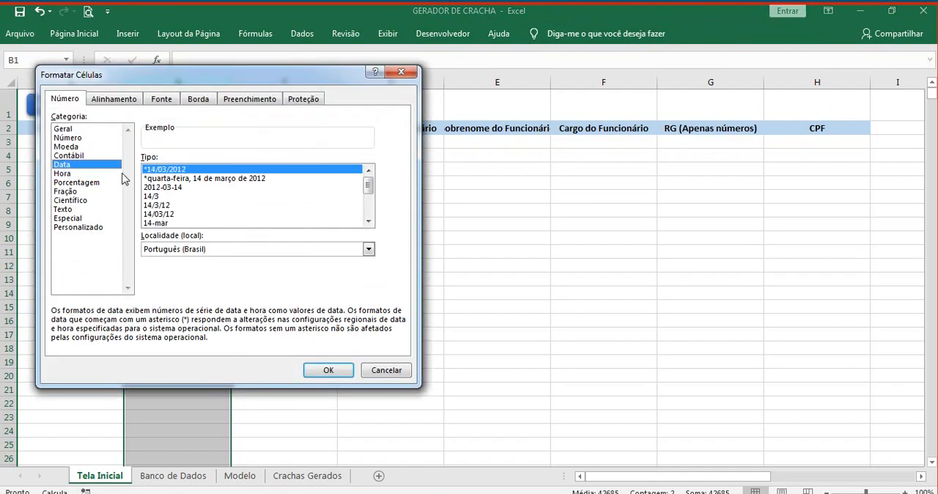
left_click(330, 335)
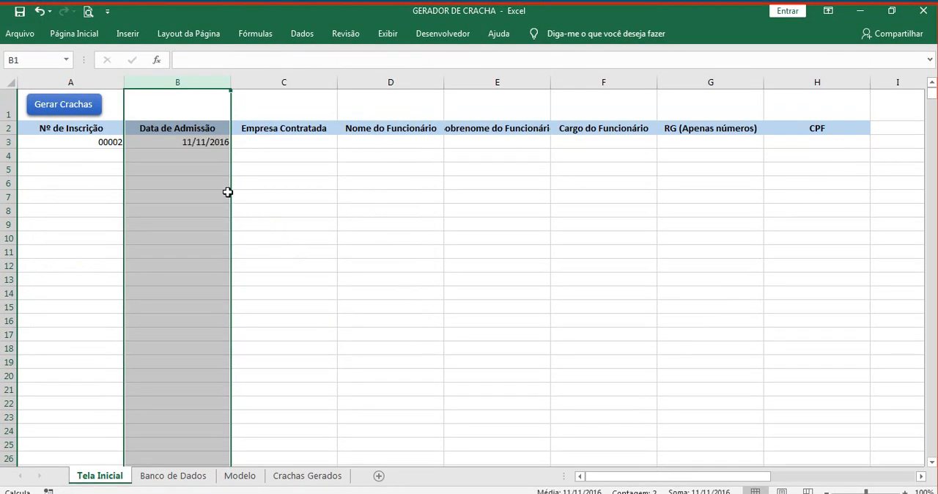
left_click(209, 169)
Step: Copy the PROCV formula from B3 to C3 and set its column index to 3
left_click(220, 143)
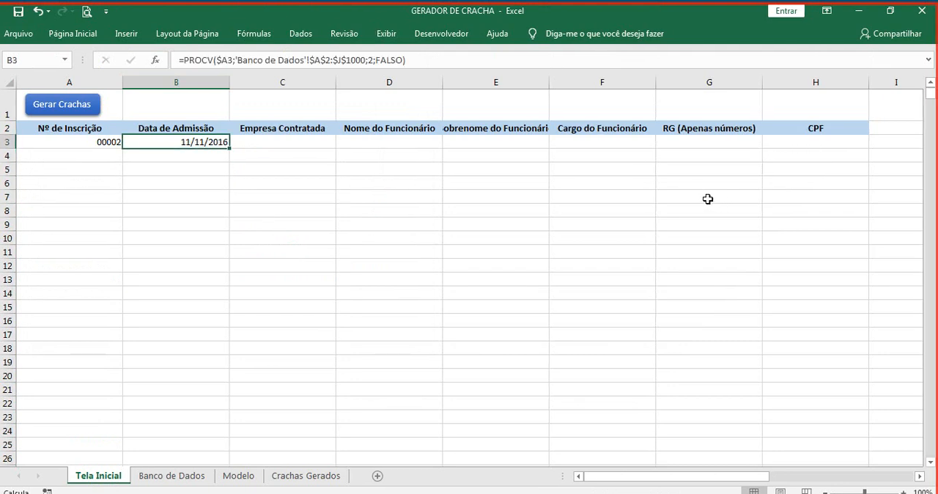
left_click_drag(231, 148, 324, 139)
left_click(324, 139)
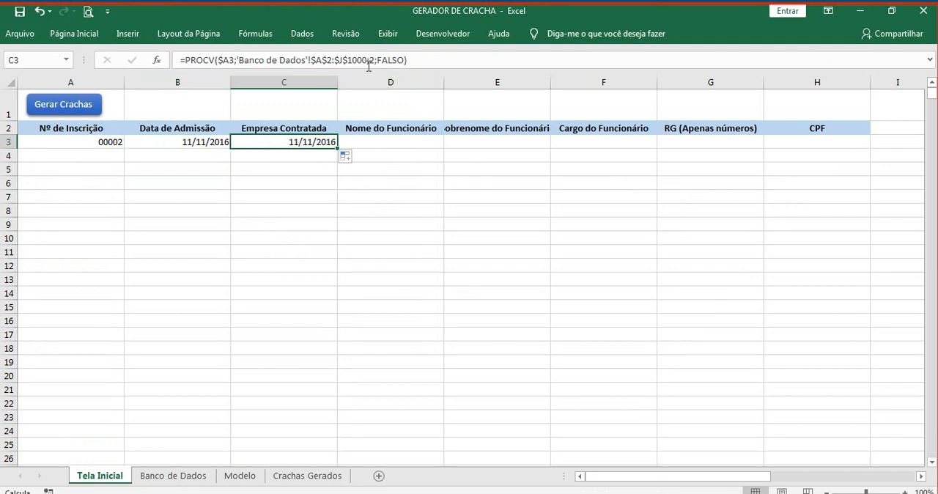
left_click(373, 64)
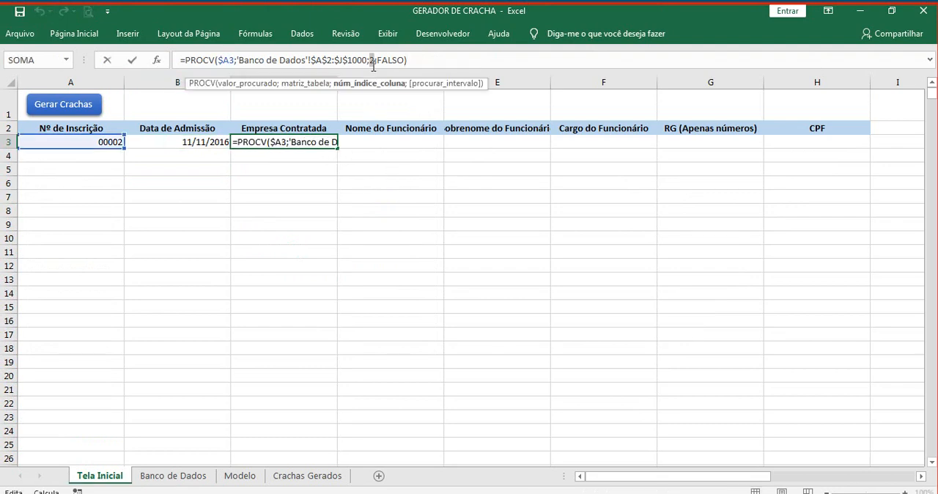
double_click(372, 60)
type("3")
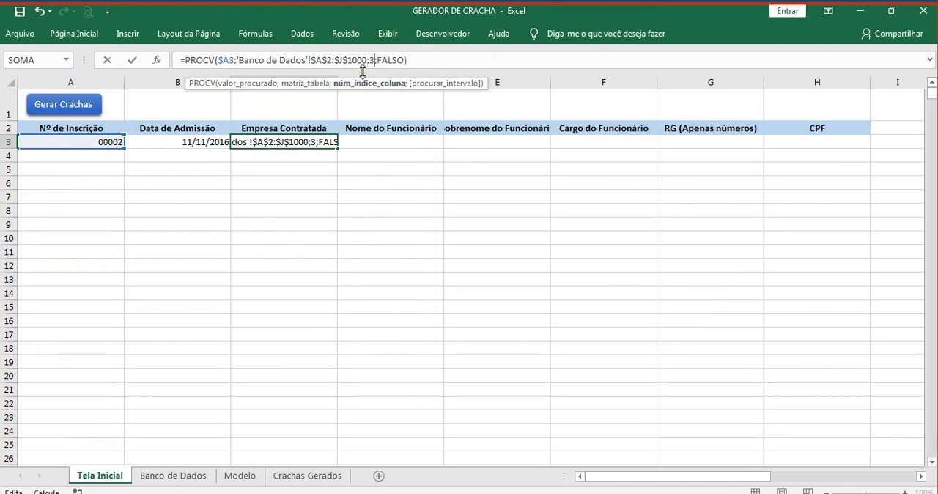
key("Return")
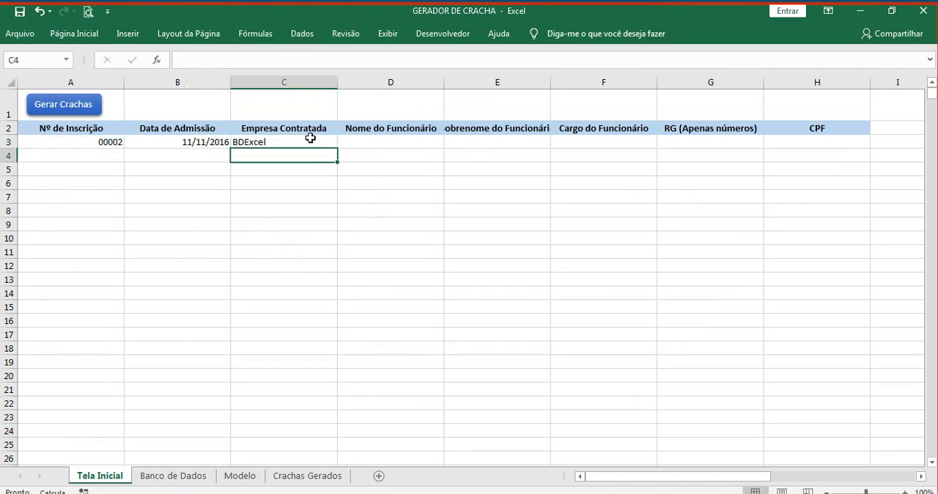
Step: Fill the PROCV formula from C3 across to H3 and set the column index in D3 to 4
left_click(315, 141)
left_click_drag(339, 148, 811, 151)
left_click(412, 141)
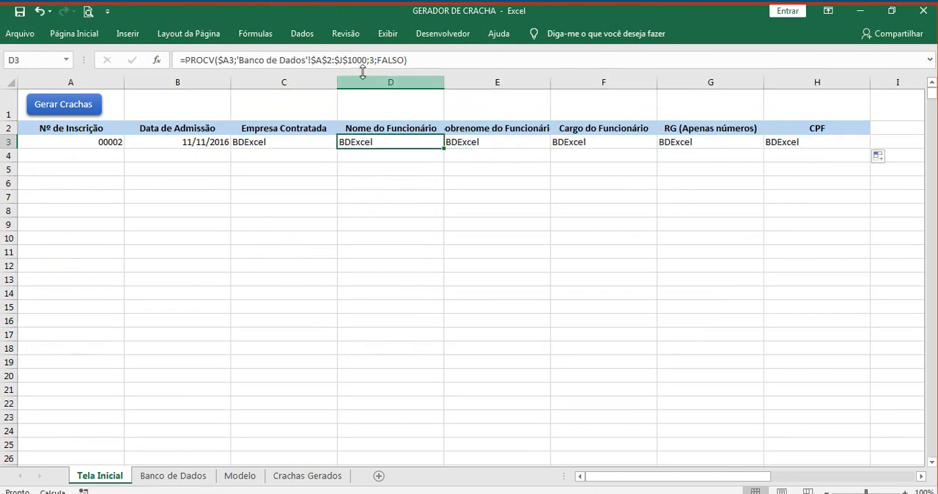
left_click(373, 61)
double_click(373, 61)
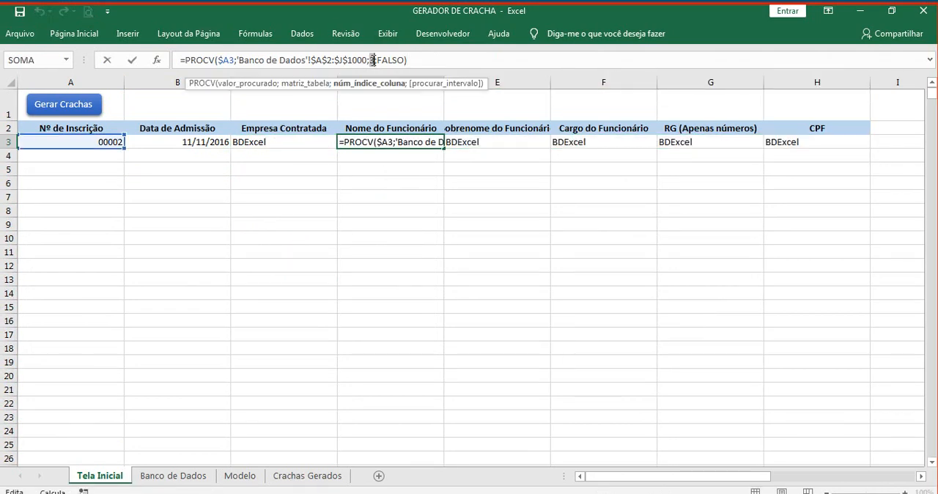
type("4")
key("Return")
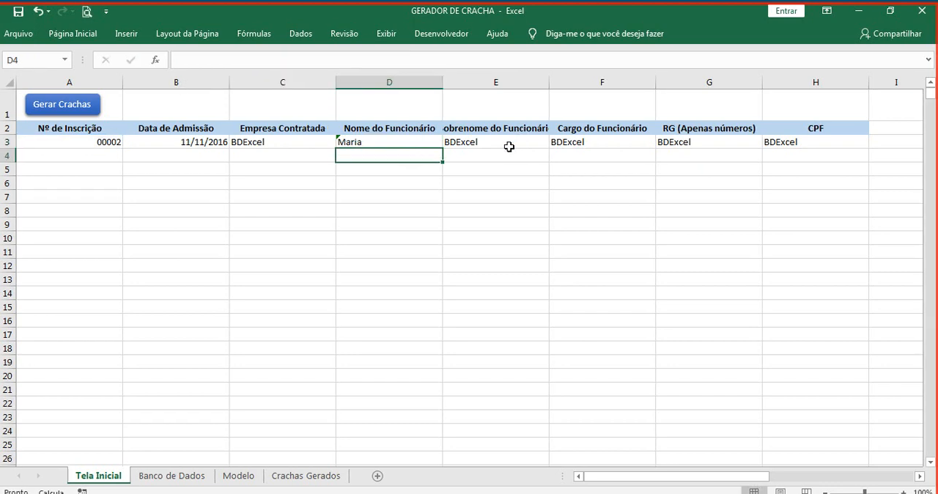
Step: Set the PROCV column index in E3 to 5 and widen column E to fit its header
left_click(470, 141)
double_click(377, 61)
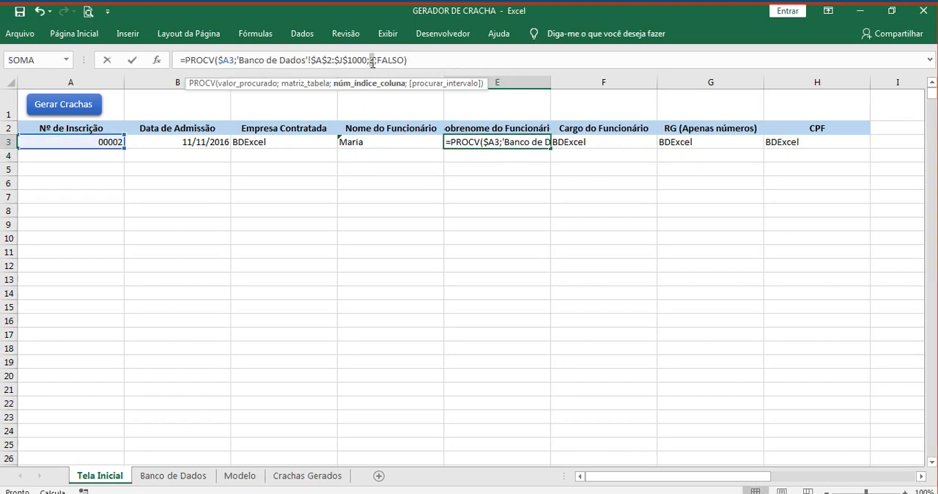
type("5")
key("Return")
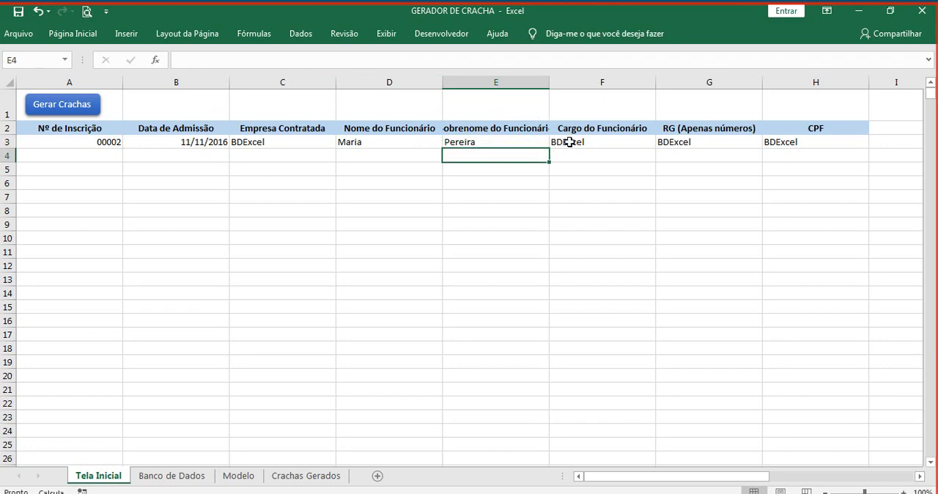
left_click(565, 142)
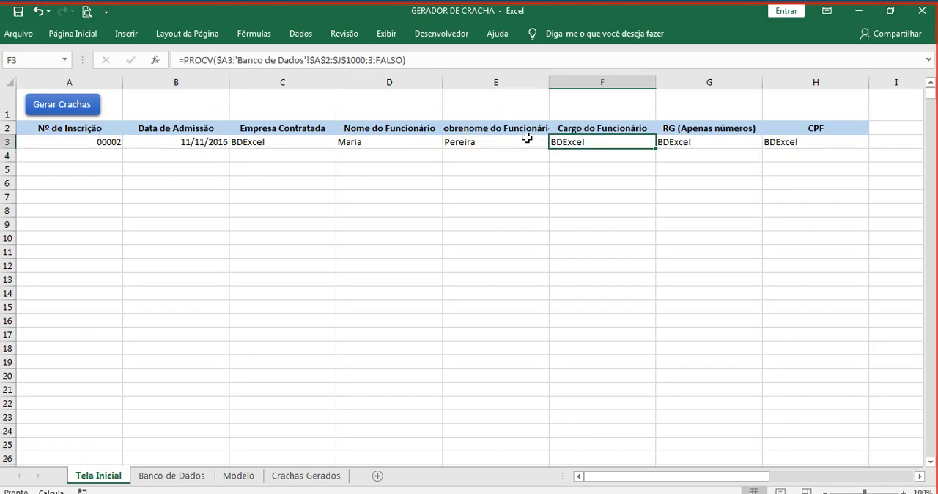
left_click(542, 83)
left_click_drag(550, 82, 564, 86)
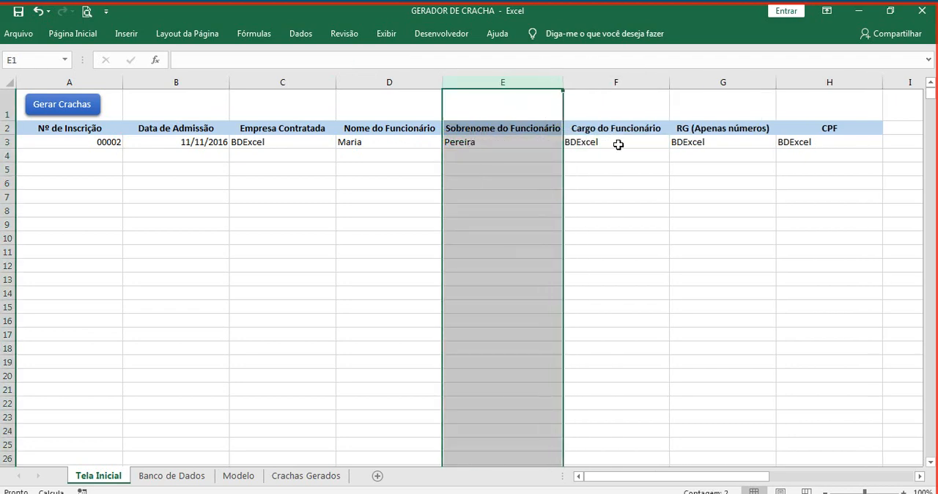
Step: Change the PROCV column index in F3 to the Cargo do Funcionário column of Banco de Dados
left_click(619, 142)
left_click(372, 61)
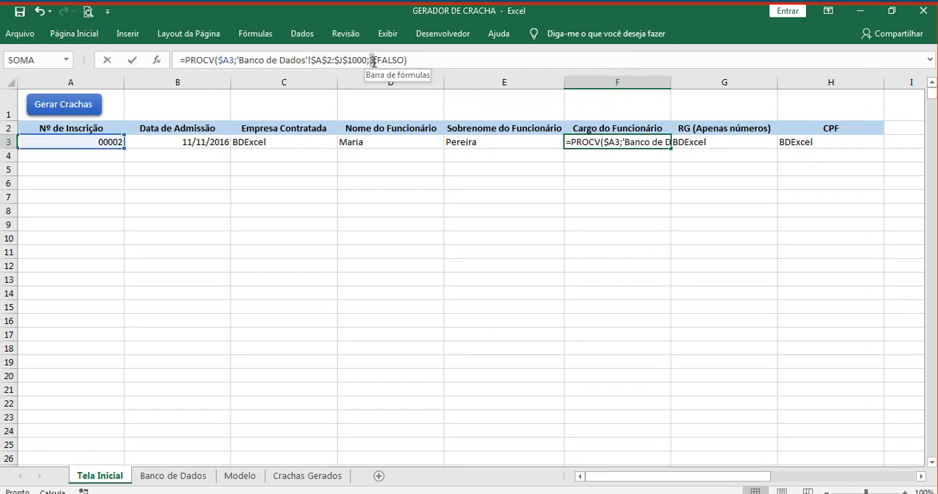
key("Return")
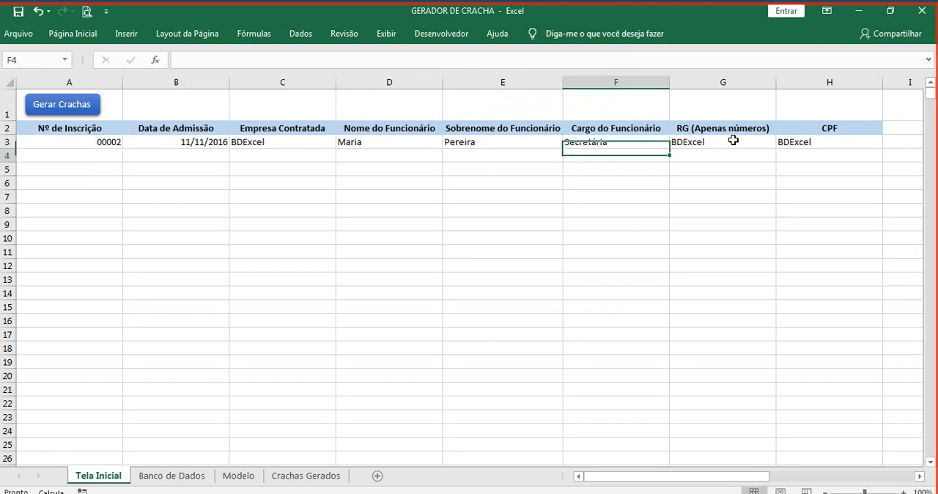
Step: Set the PROCV column index in G3 to 7 and widen column G slightly
left_click(679, 142)
left_click(371, 60)
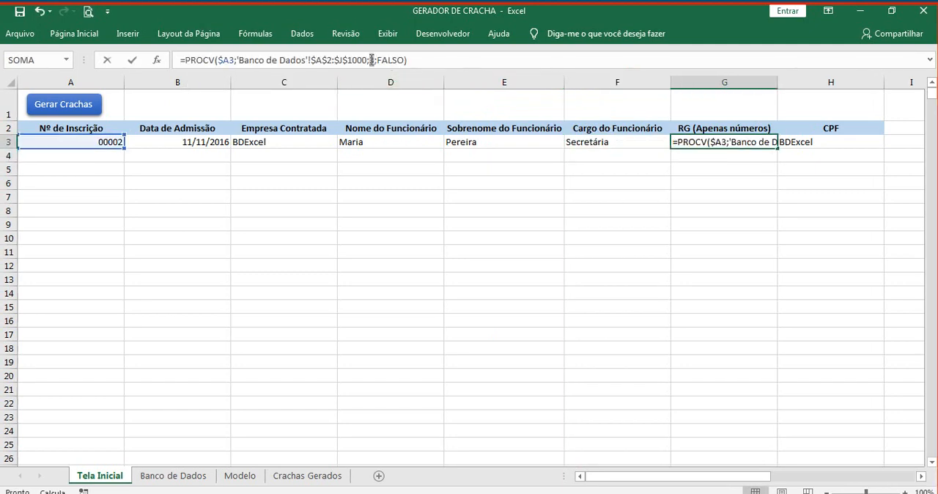
key("BackSpace")
type("7")
key("Return")
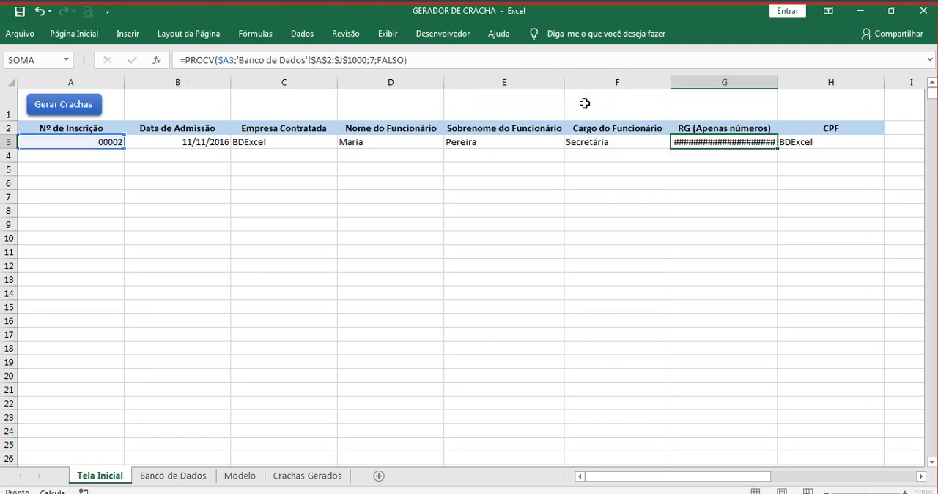
left_click_drag(777, 82, 794, 88)
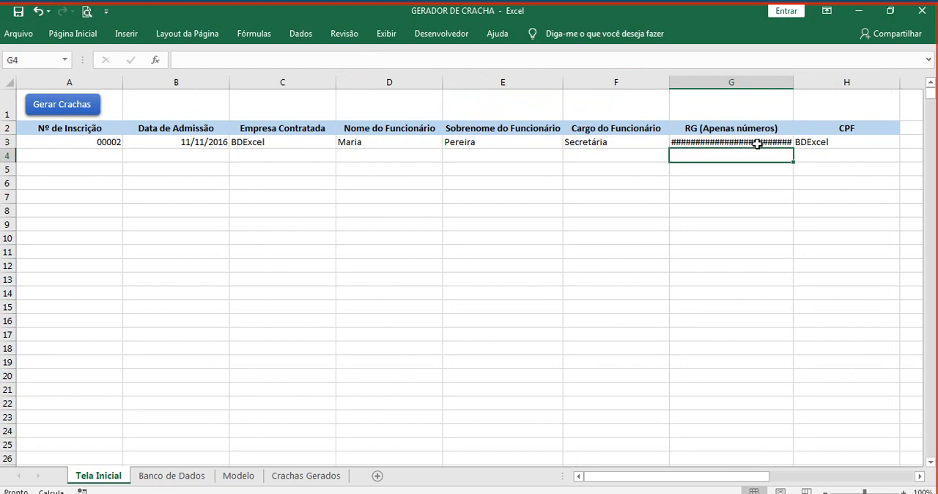
Step: Set the PROCV column index in H3, under CPF, to 8
left_click(799, 143)
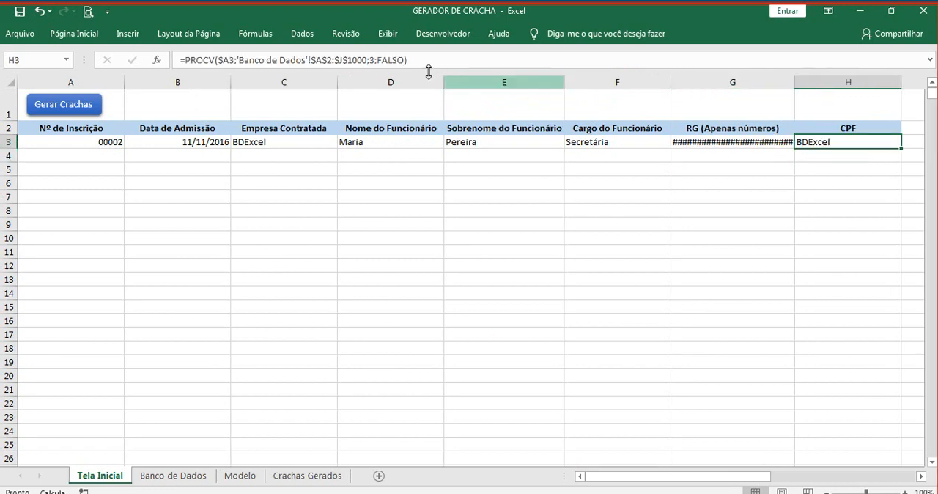
left_click(371, 60)
double_click(372, 60)
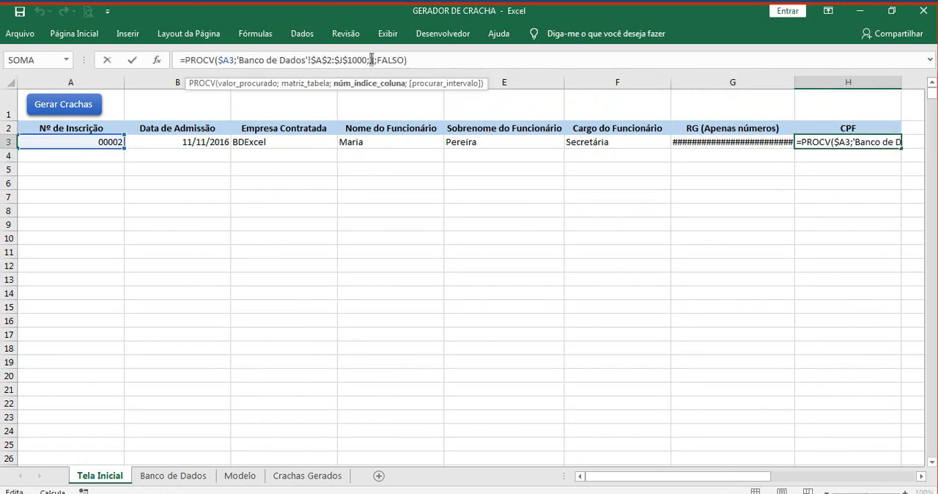
type("8")
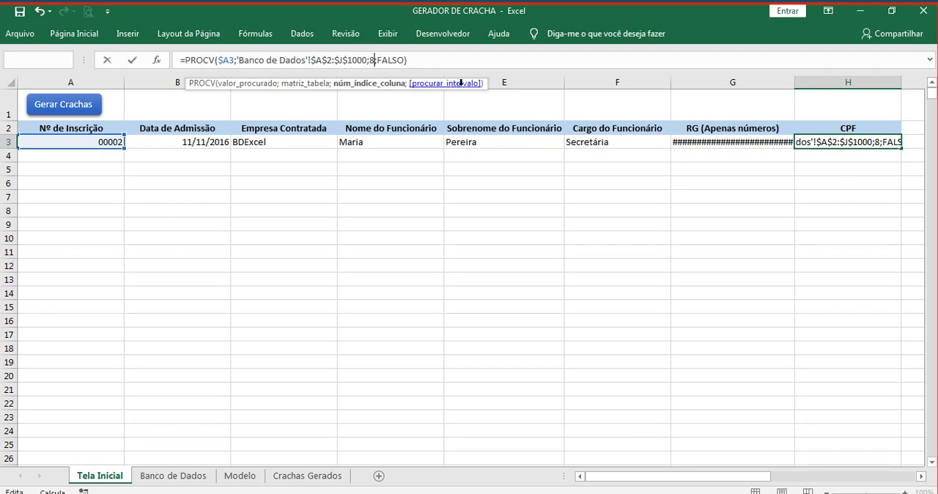
key("Return")
left_click_drag(758, 82, 809, 82)
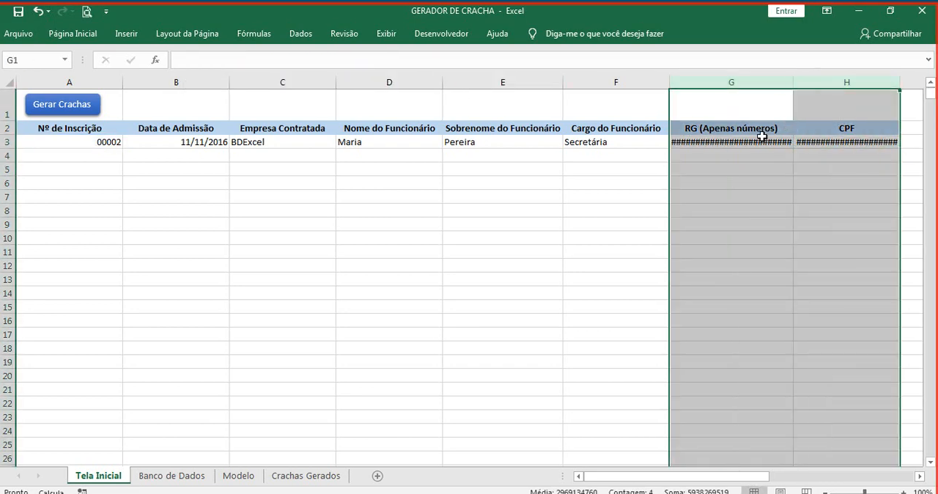
left_click(454, 187)
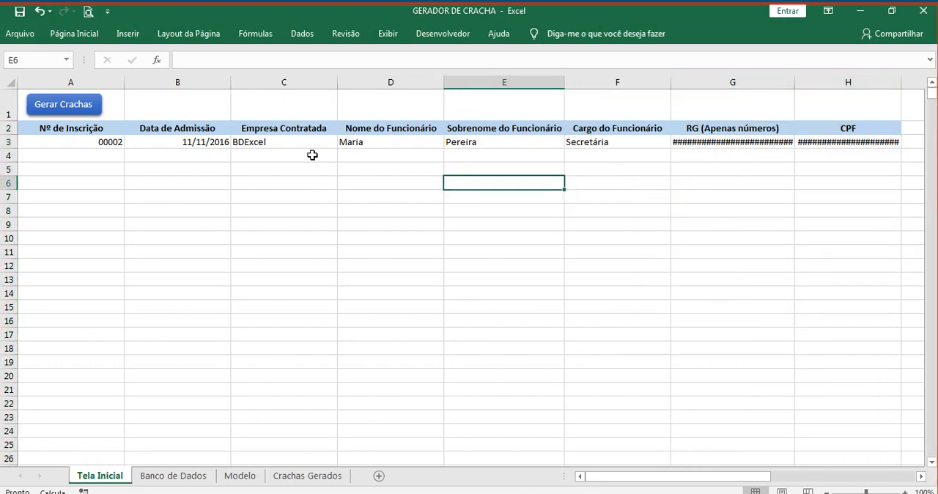
Step: Copy the registration dropdown from A3 to A4 and choose the first number in its list
left_click(112, 142)
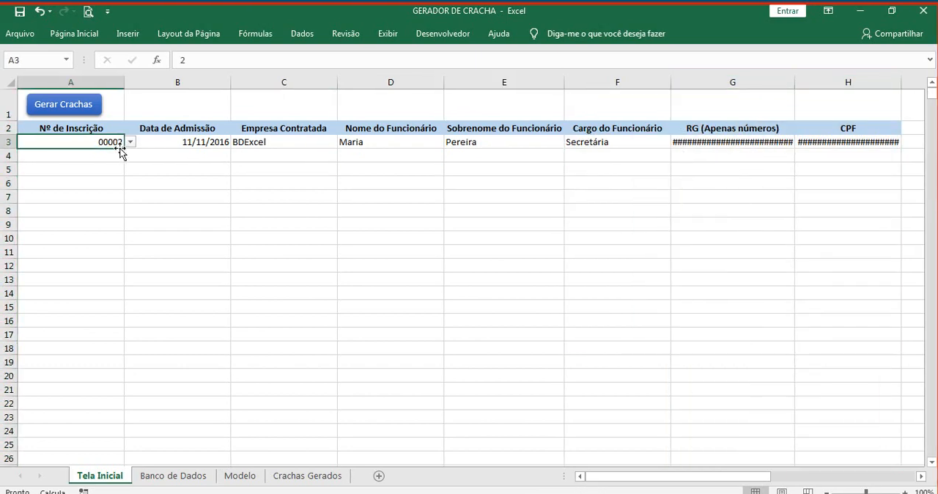
mouse_move(122, 149)
left_mouse_down()
mouse_move(126, 159)
mouse_move(112, 156)
left_mouse_up()
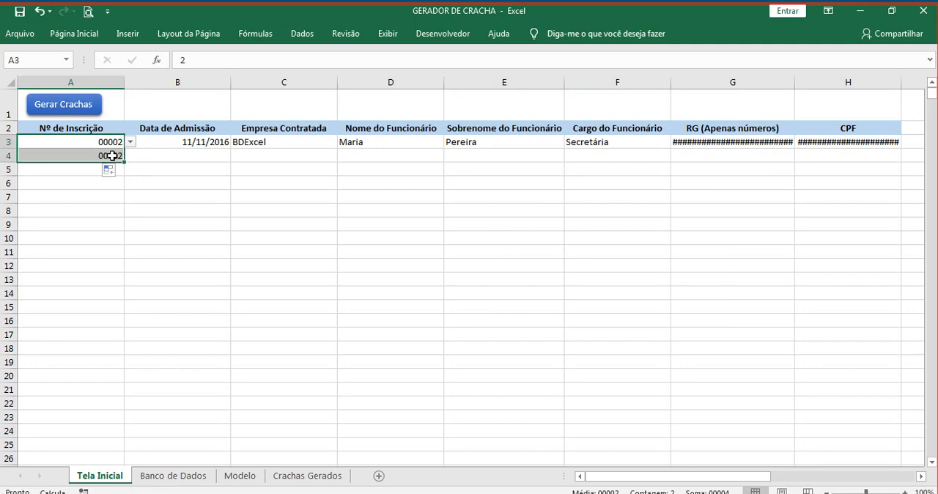
left_click(112, 155)
left_click(130, 156)
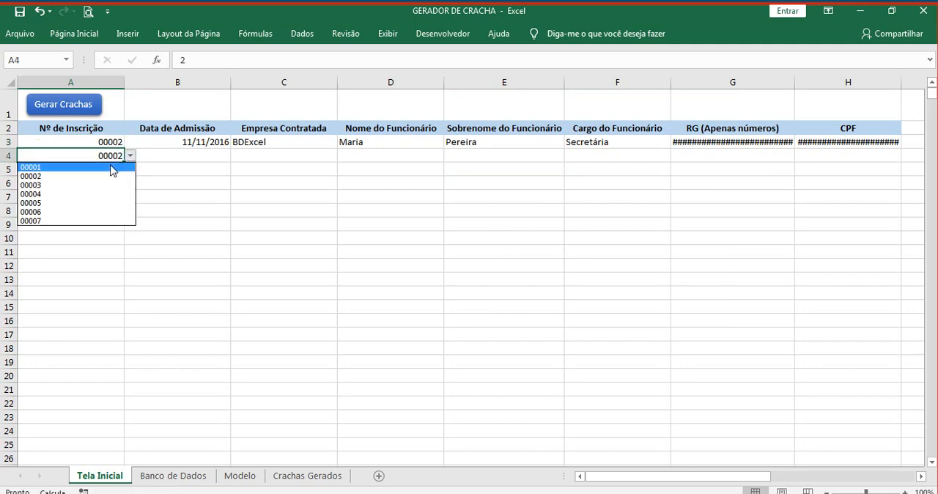
left_click(108, 168)
left_click(111, 181)
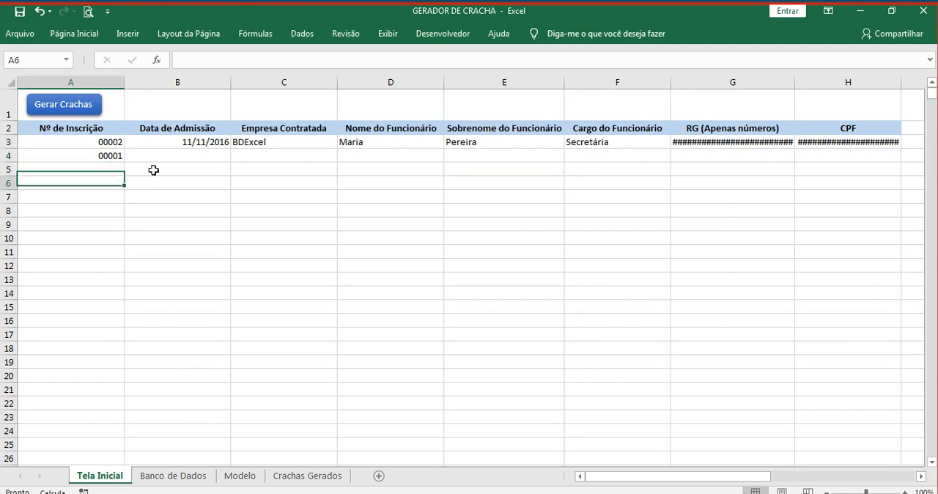
Step: Fill the PROCV formulas in B3:H3 down to row 17 and save the workbook
left_click_drag(192, 145, 898, 330)
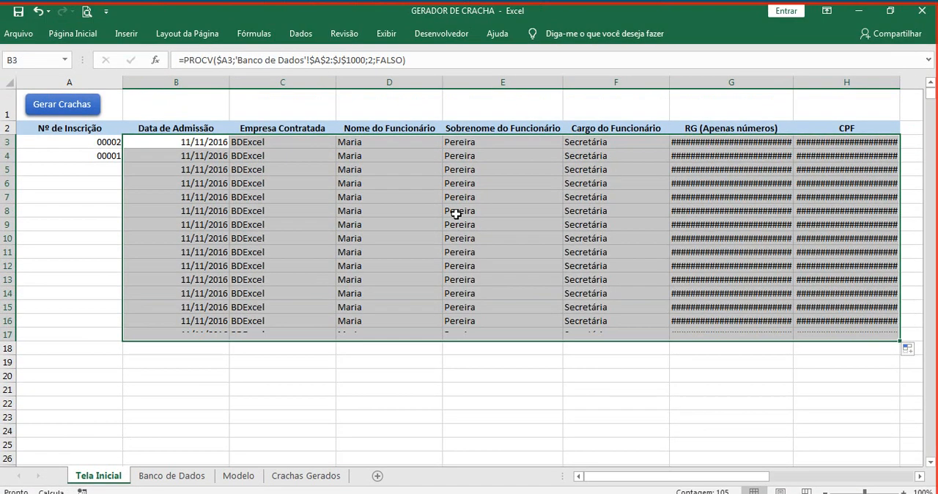
left_click(189, 225)
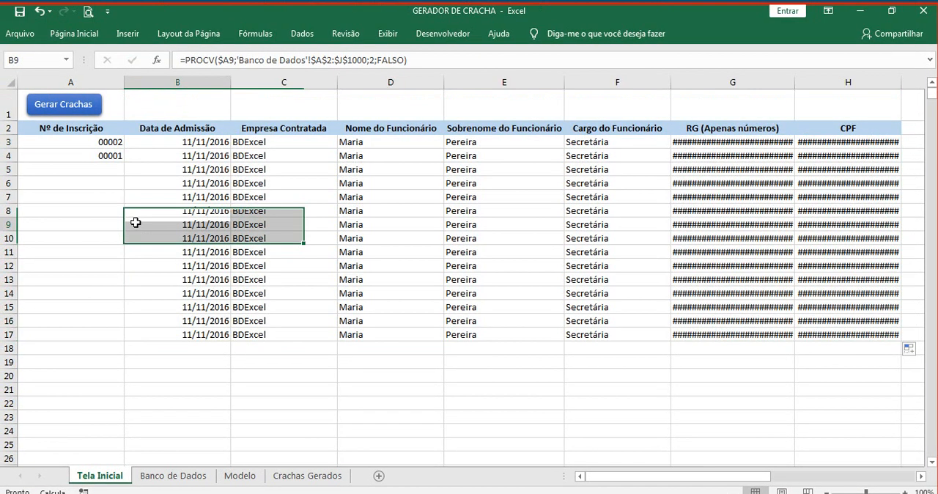
left_click(19, 11)
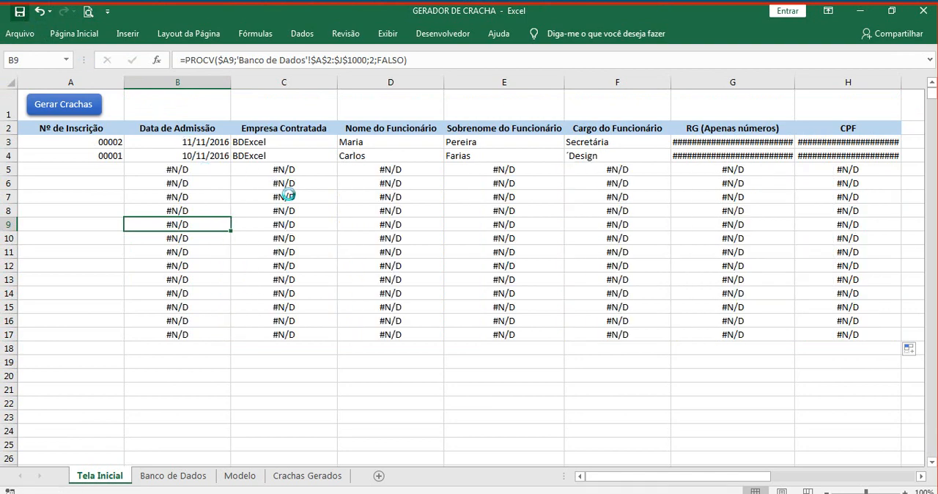
Step: Fill the registration dropdown cell A4 down to A17
left_click(103, 166)
left_click(113, 156)
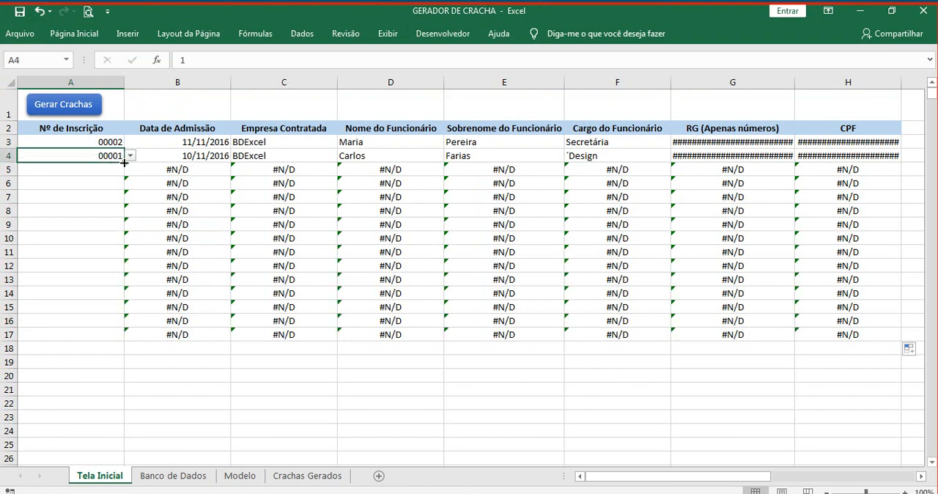
left_click_drag(124, 163, 101, 334)
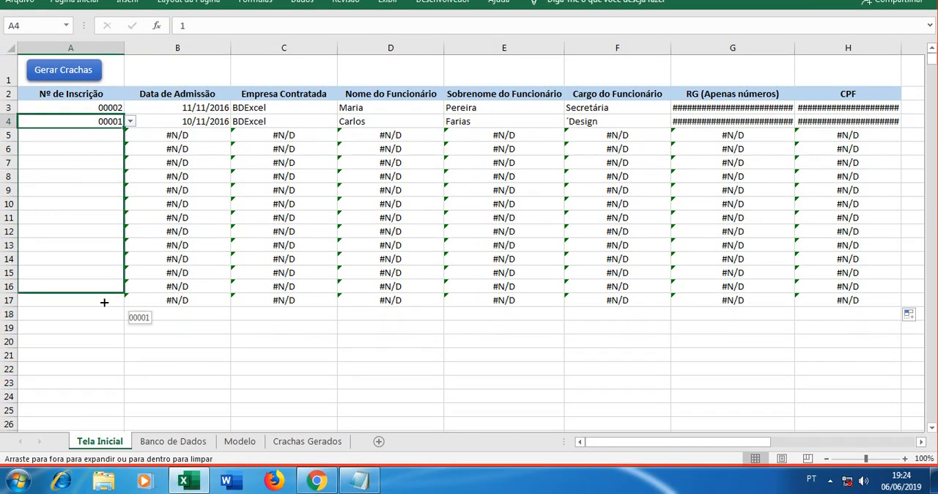
left_click_drag(105, 302, 100, 299)
left_click(105, 135)
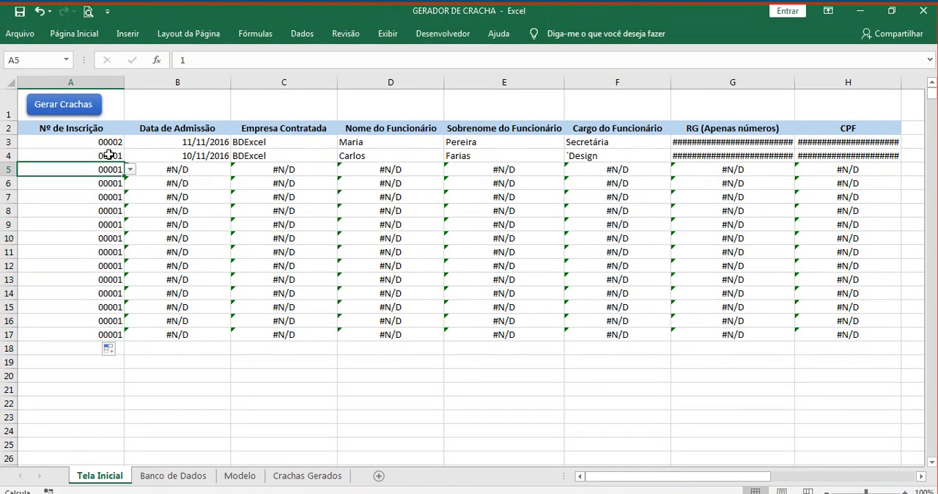
Step: Choose the third registration number from the dropdown in A4
left_click(108, 155)
left_click(130, 156)
left_click(113, 185)
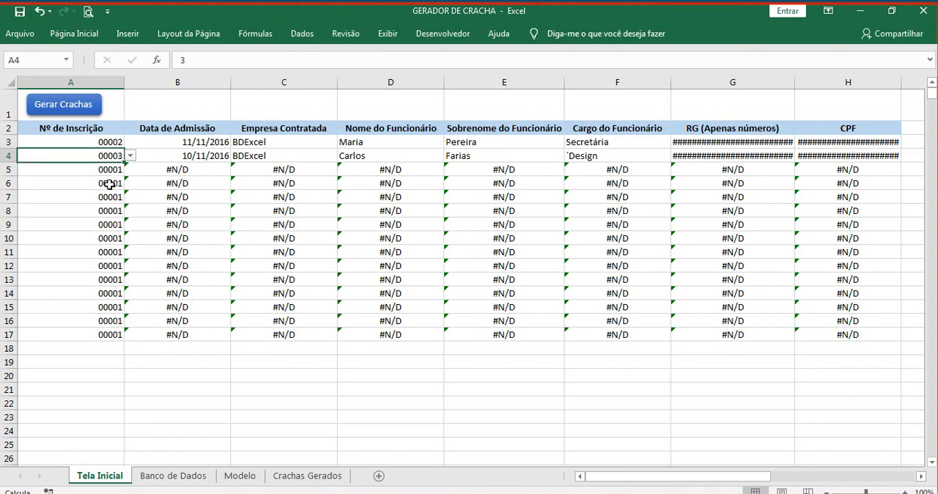
Step: Choose the fourth registration number from the dropdown in A5 and the fifth from the one in A6
left_click(108, 170)
left_click(129, 171)
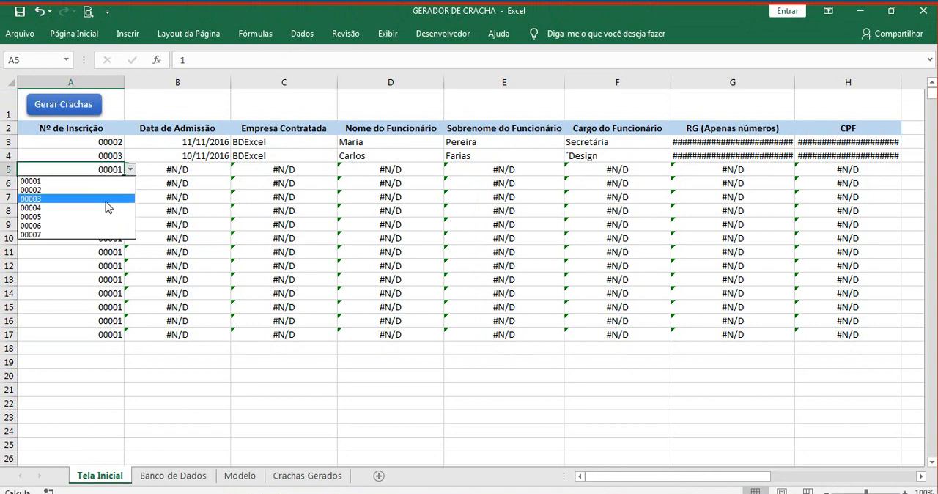
left_click(107, 211)
left_click(99, 230)
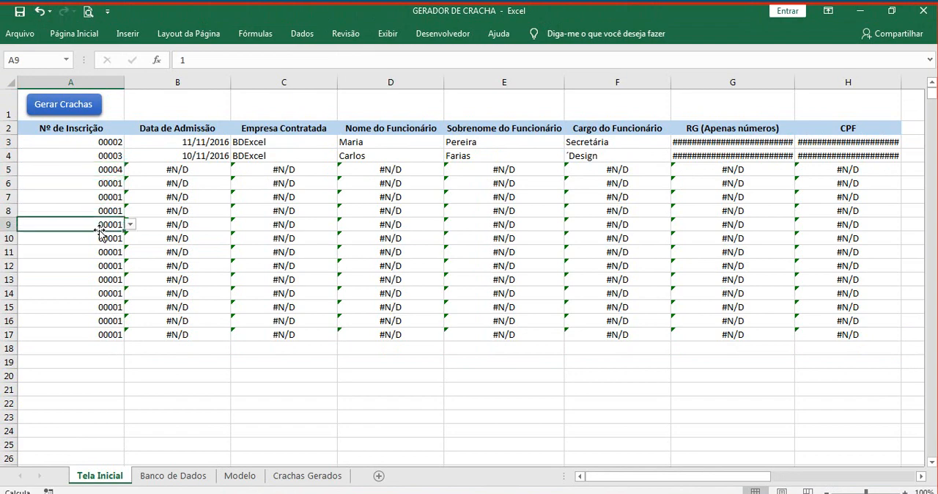
left_click(108, 187)
left_click(130, 183)
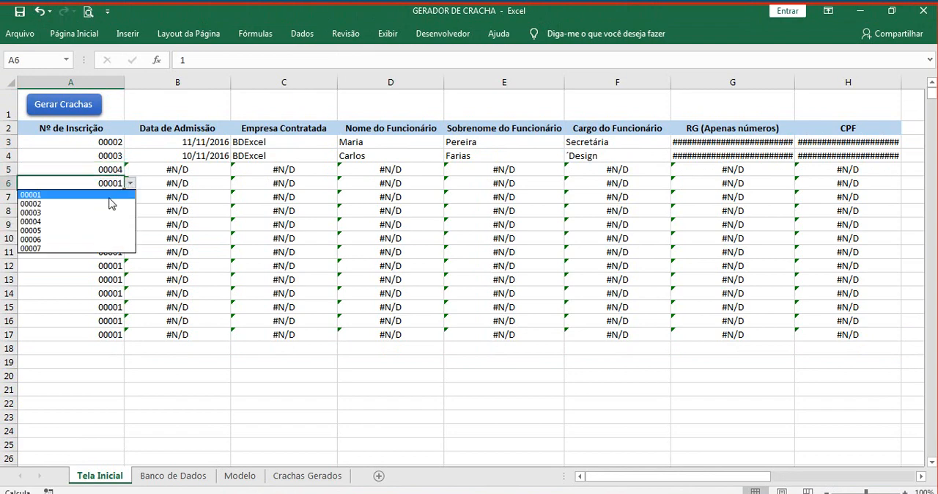
left_click(92, 233)
left_click(94, 235)
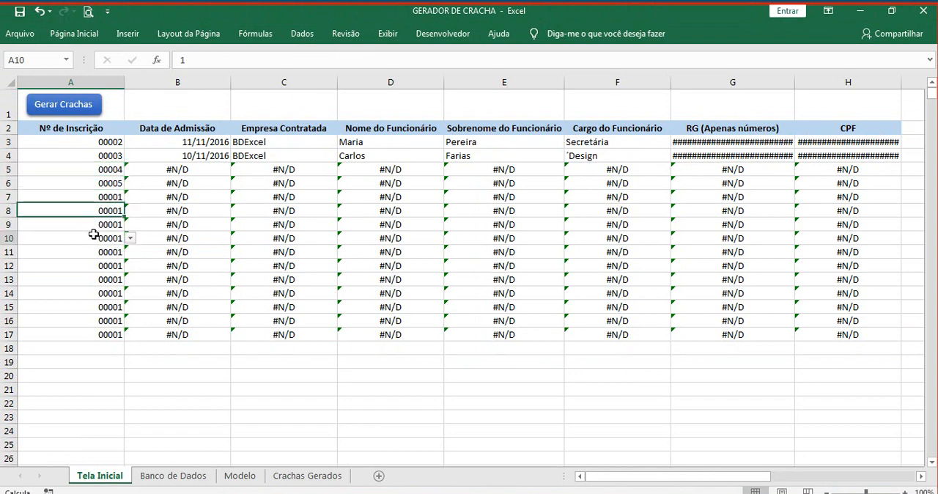
Step: Examine the PROCV formula in B5 to look for the cause of the lookup error
left_click_drag(188, 169, 245, 169)
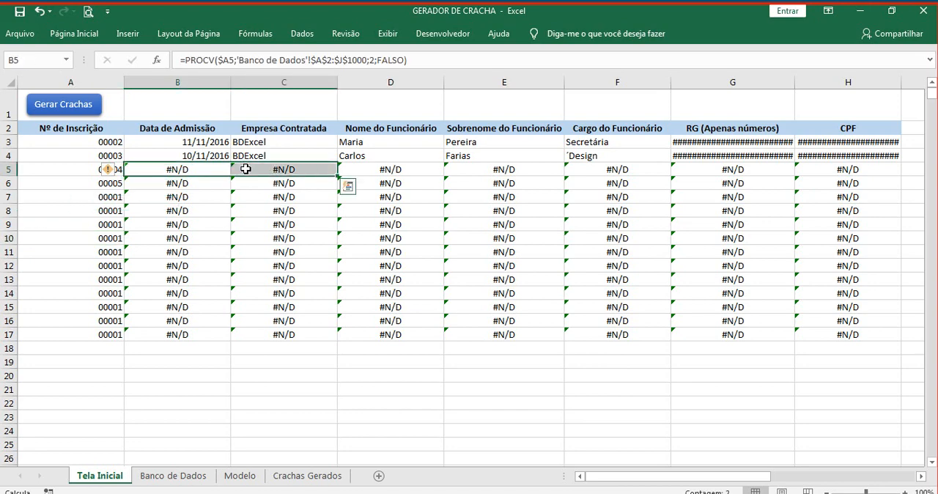
key("alt+shift+F10")
mouse_move(404, 2)
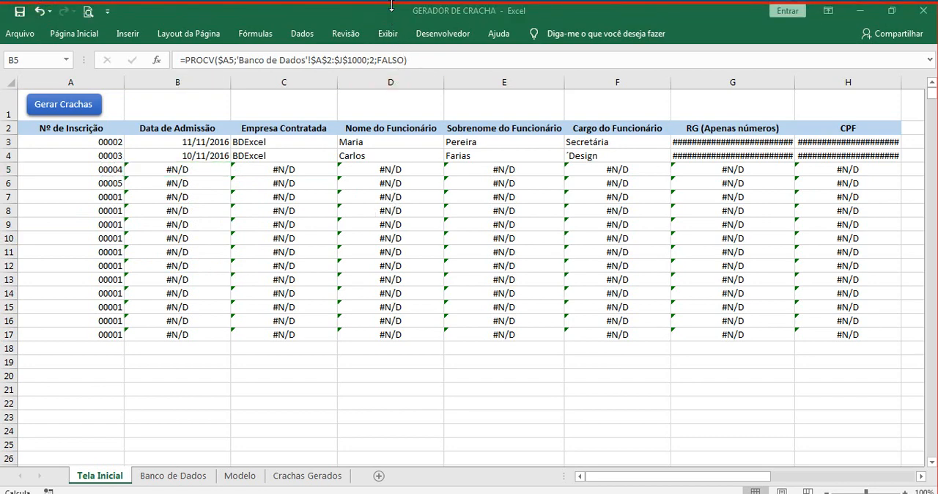
left_click(170, 172)
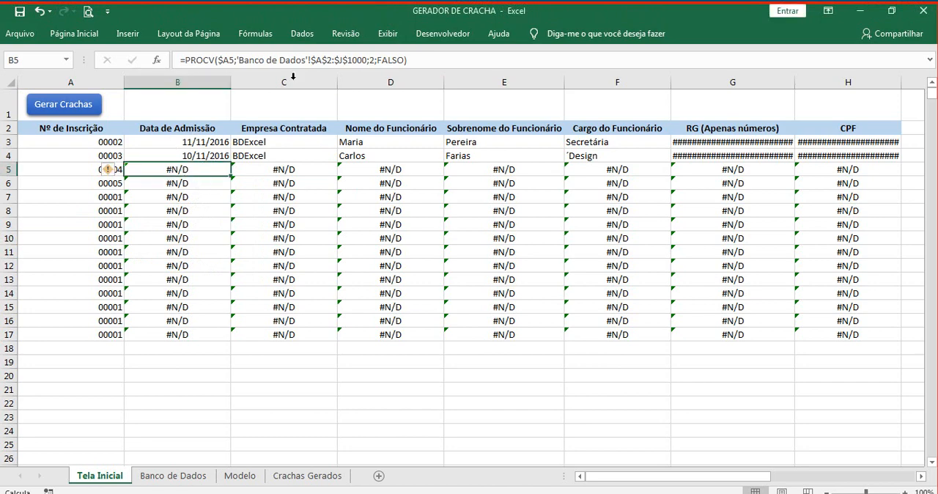
left_click(228, 63)
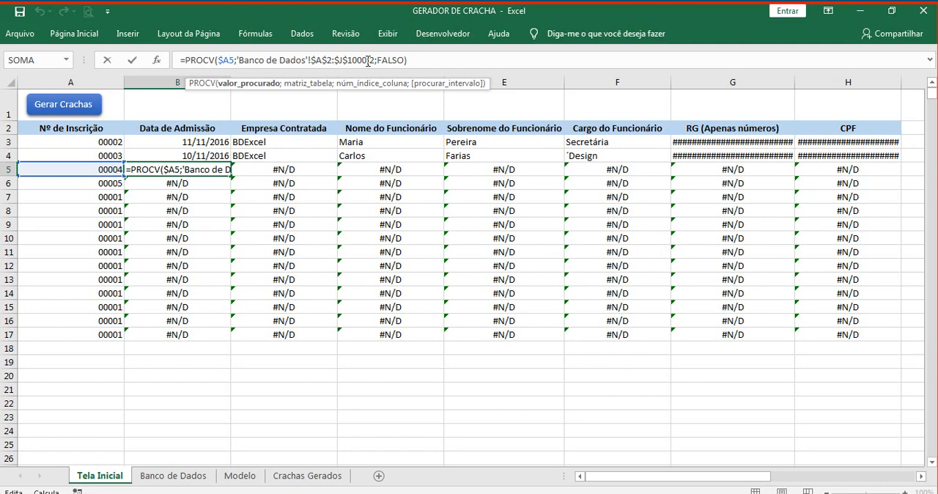
key("ctrl+Return")
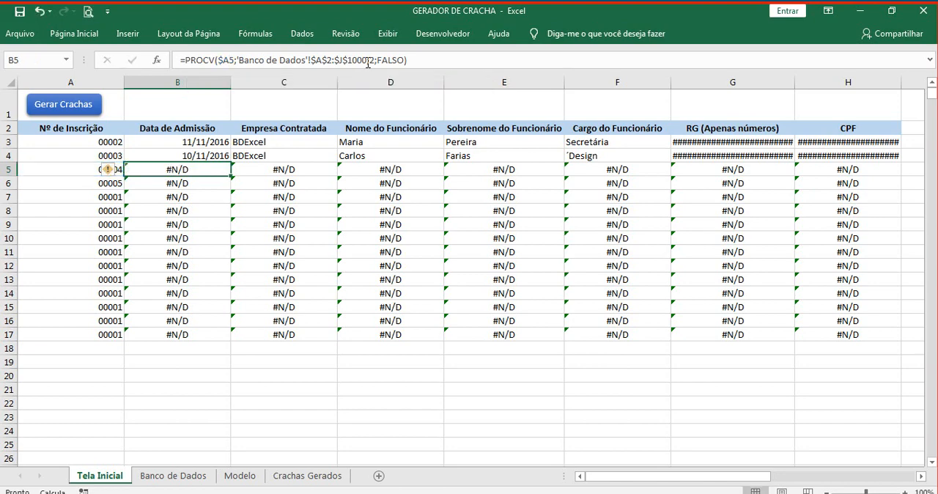
left_click(290, 236)
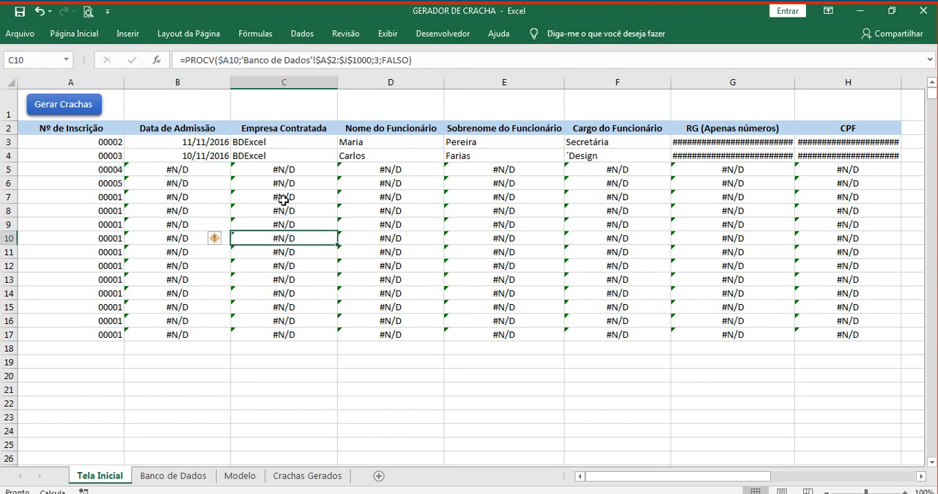
Step: Set the workbook calculation mode to Automático in the formula options of Excel
left_click(19, 33)
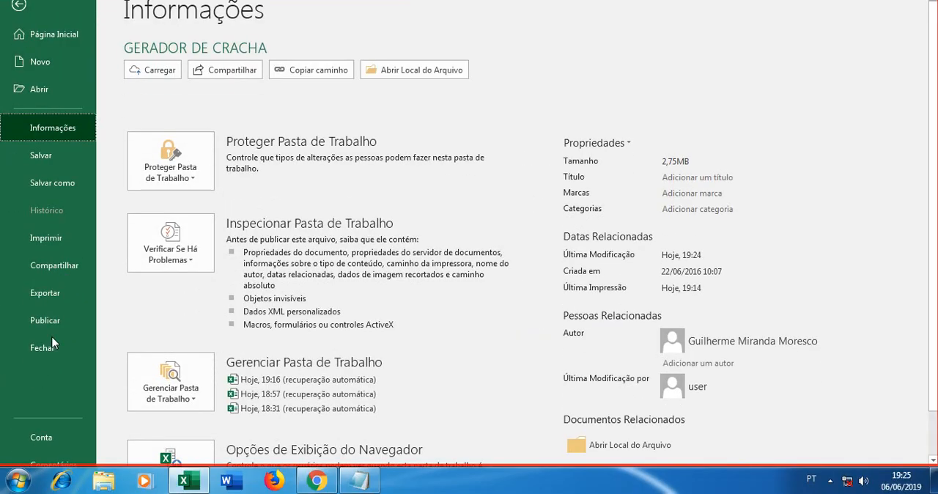
scroll(65, 390, "down", 2)
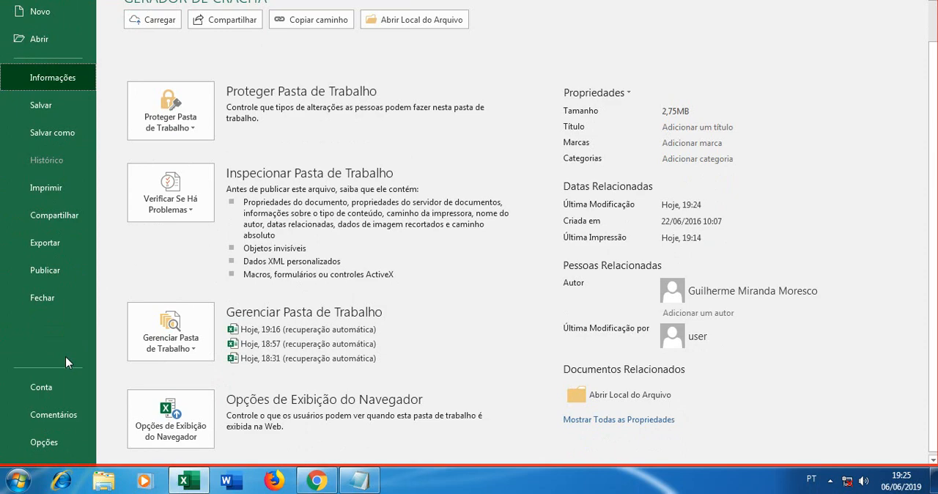
left_click(52, 443)
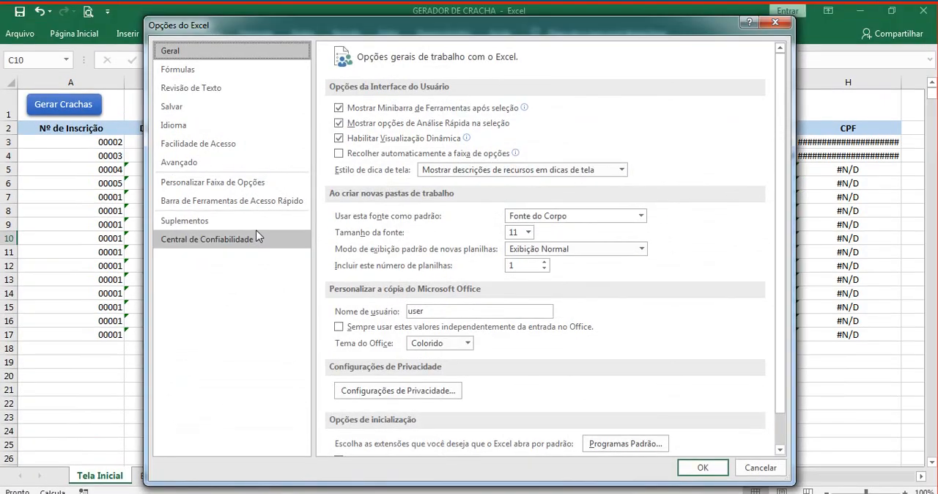
left_click(192, 35)
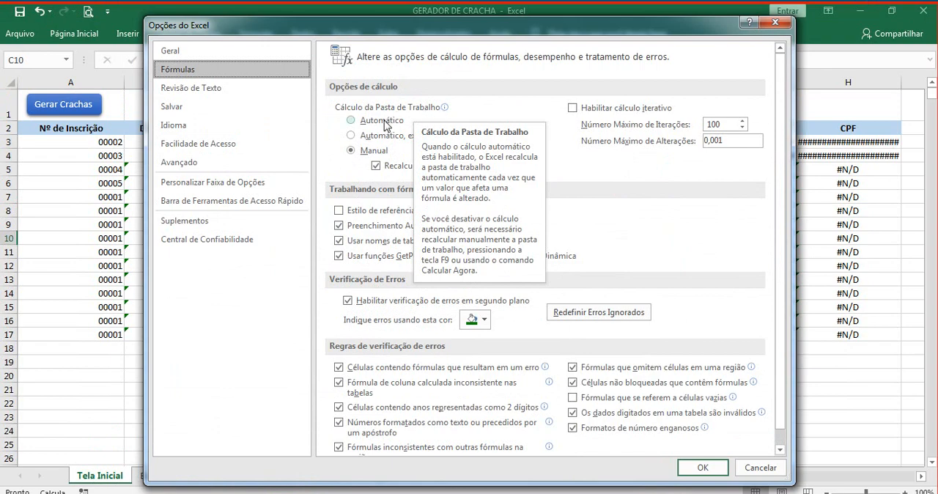
left_click(376, 124)
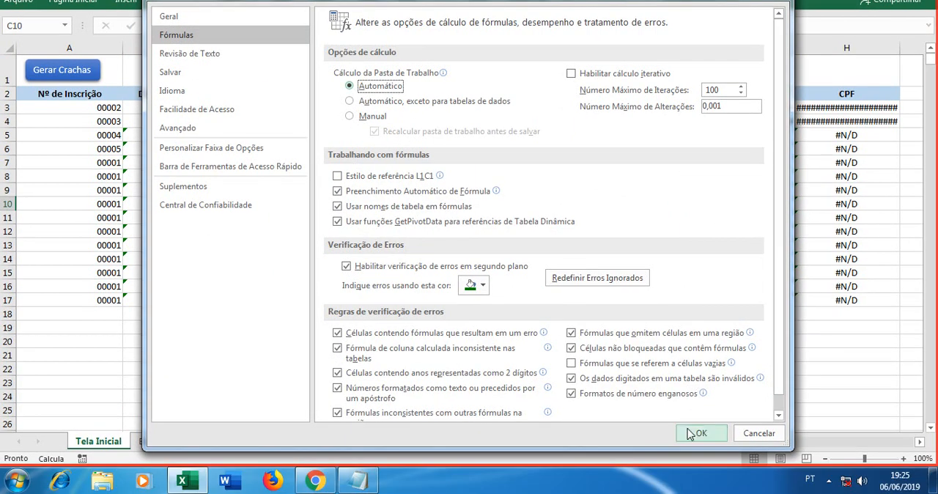
left_click(686, 464)
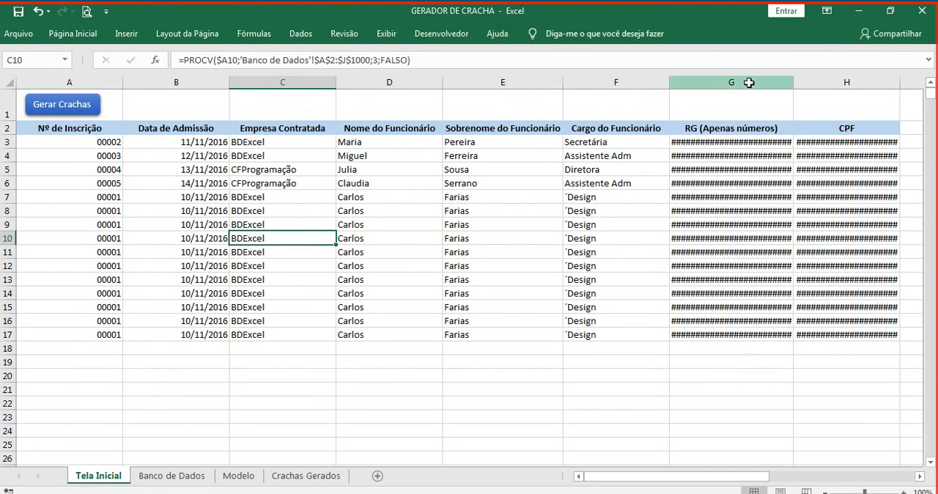
left_click_drag(749, 82, 810, 83)
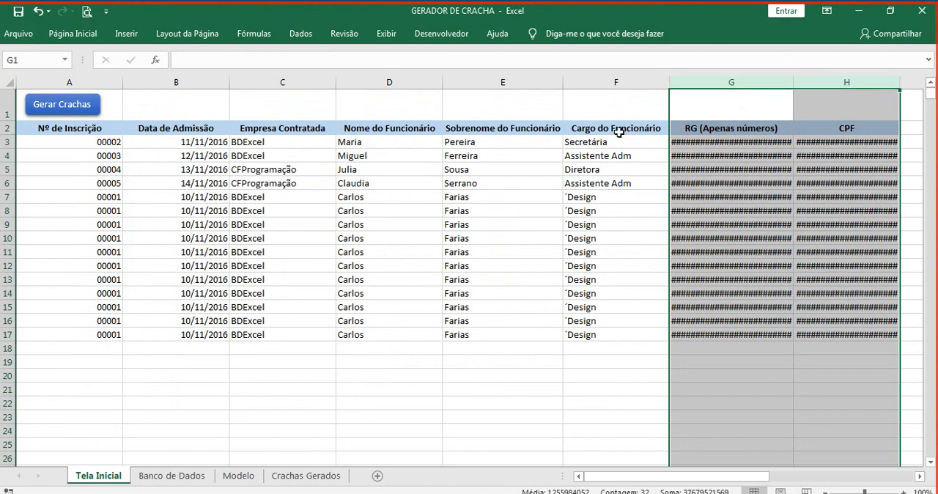
left_click(343, 183)
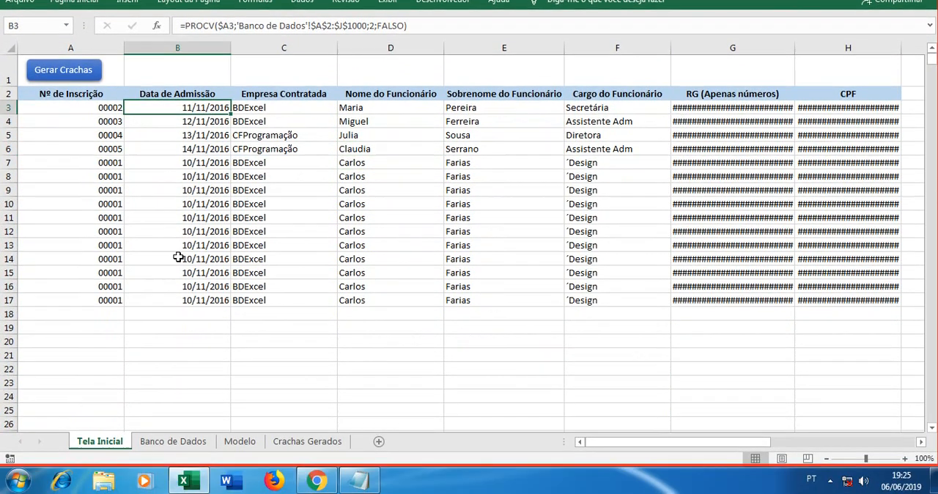
Step: Clear the registration numbers in A13:A17 of Tela Inicial
left_click(88, 334)
left_click_drag(103, 263, 100, 252)
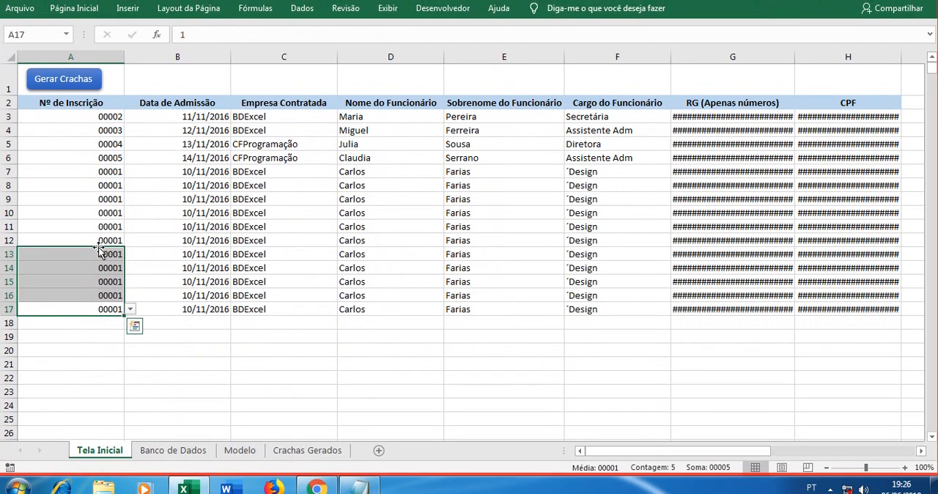
key("Delete")
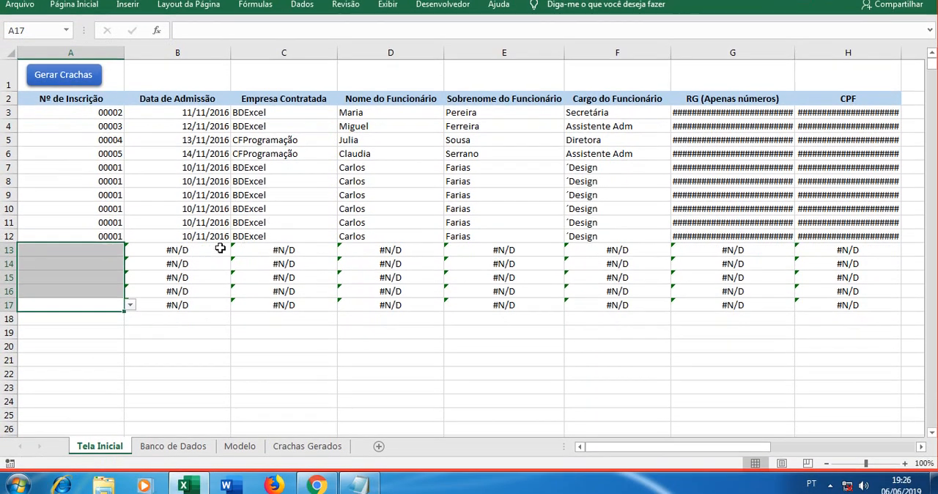
left_click(205, 245)
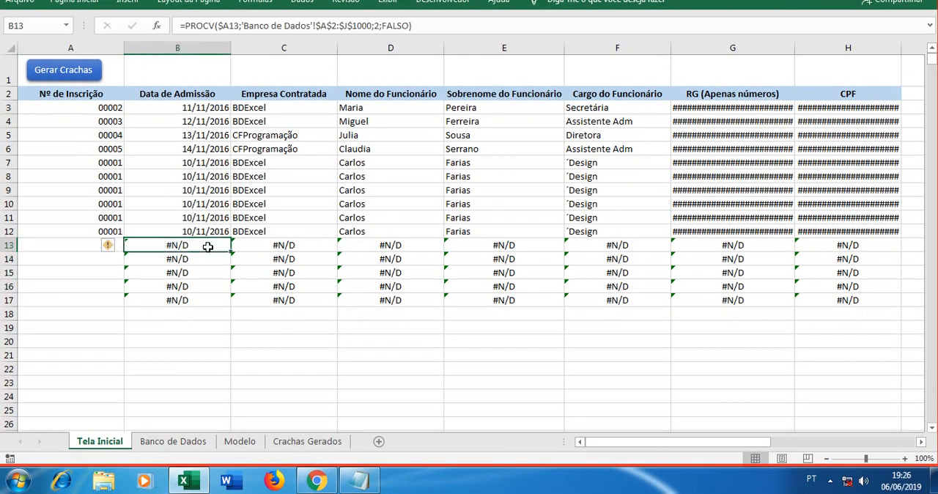
Step: Wrap the PROCV formula in B3 in SEERRO with an empty text "" as the value if error
left_click(189, 141)
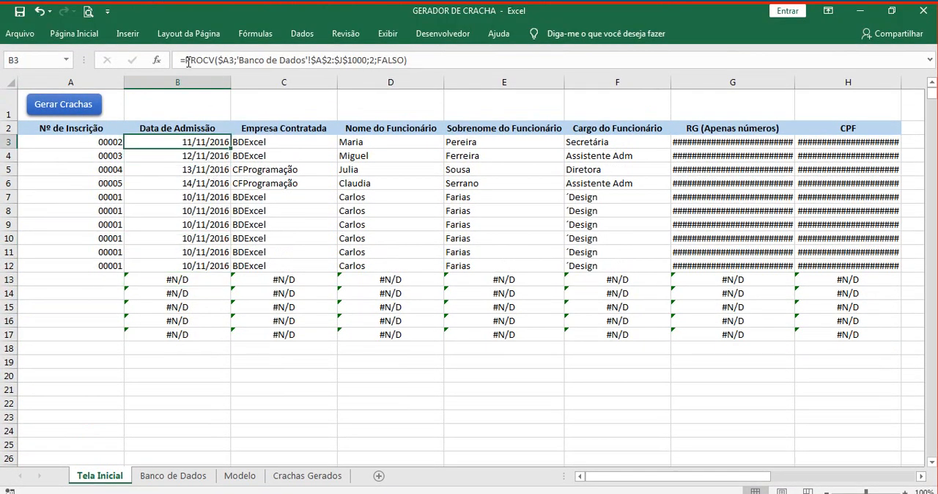
double_click(215, 142)
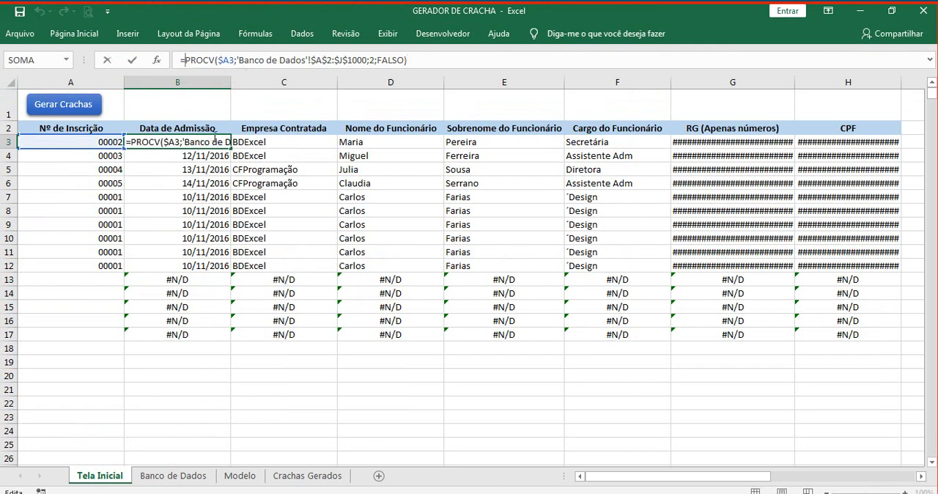
type("se")
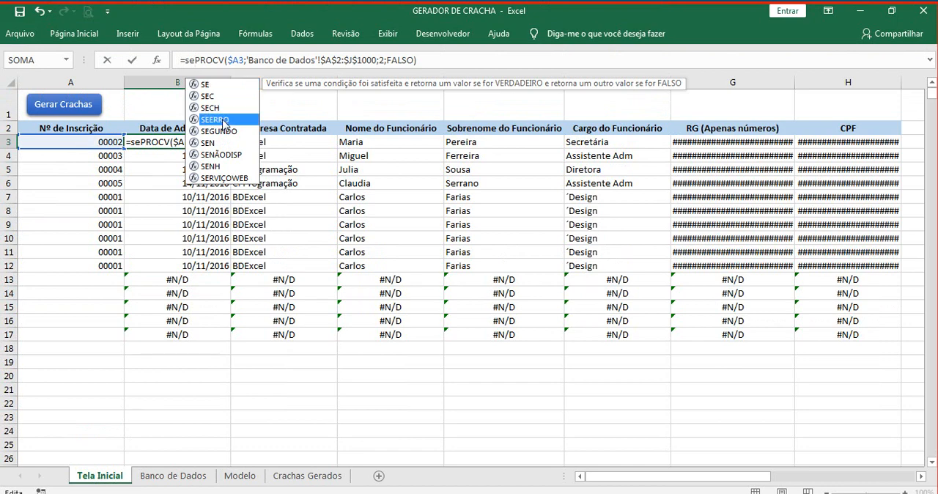
double_click(220, 119)
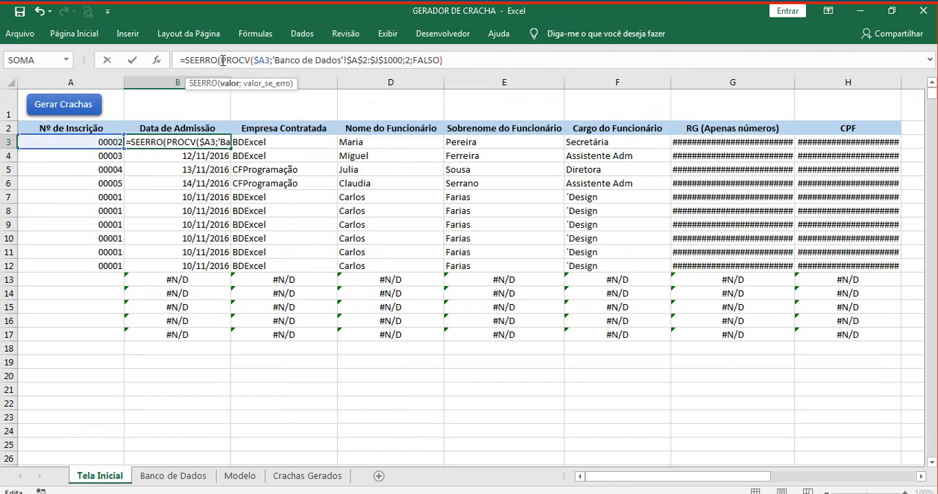
left_click_drag(222, 60, 449, 61)
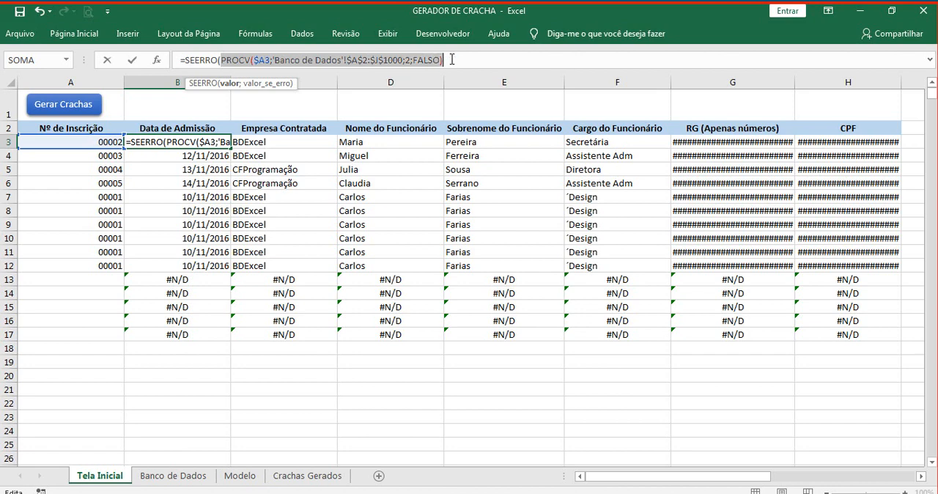
left_click(452, 60)
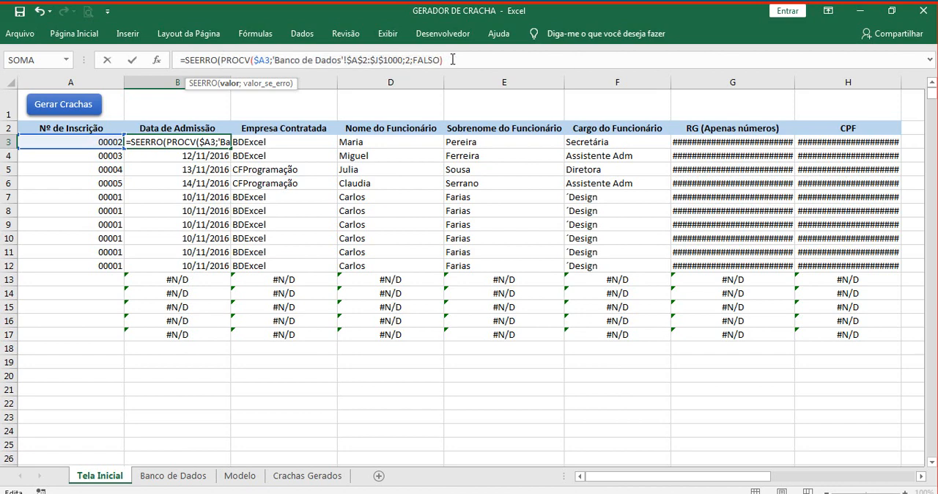
left_click_drag(453, 60, 222, 60)
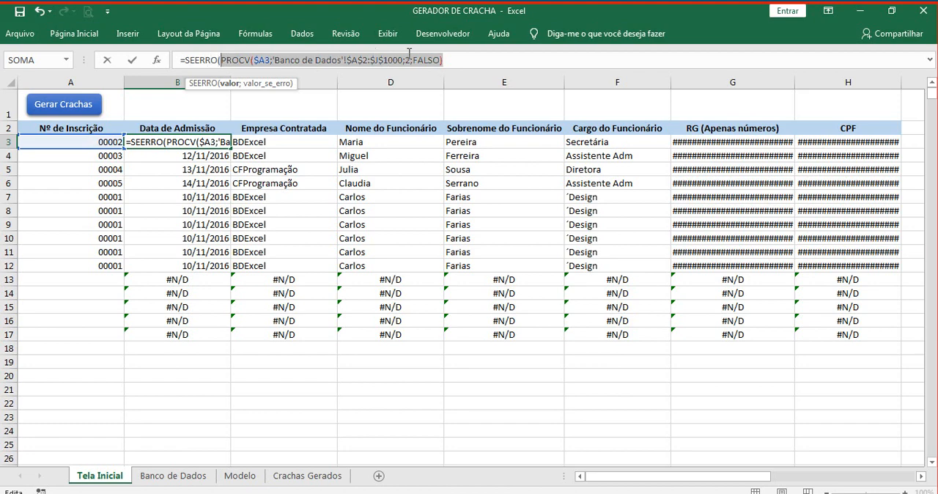
left_click(450, 60)
type(";")
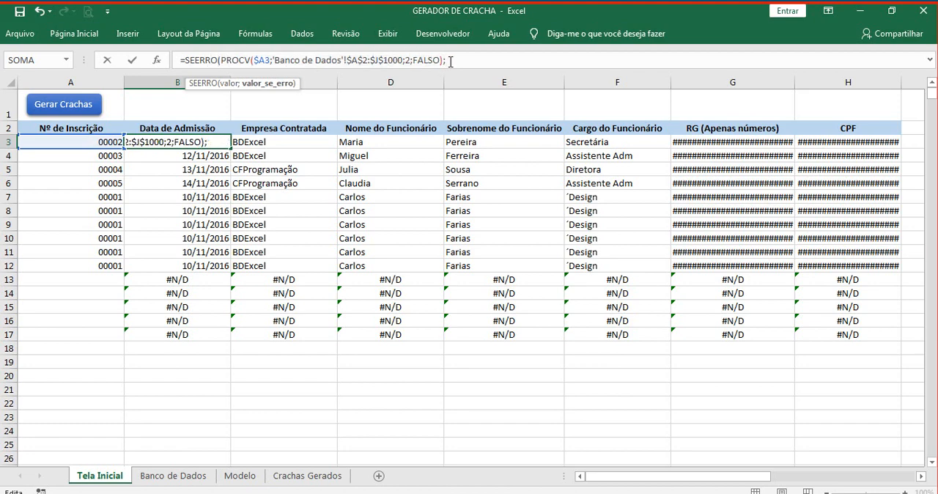
type("\"\")")
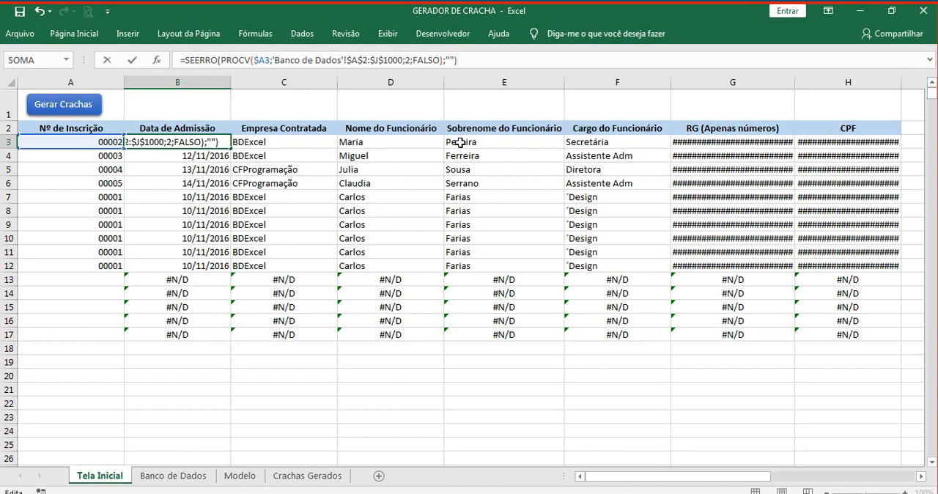
key("Return")
Step: Test the SEERRO formula in B3 by clearing A3, and choose the first registration number from the A3 dropdown
left_click(107, 143)
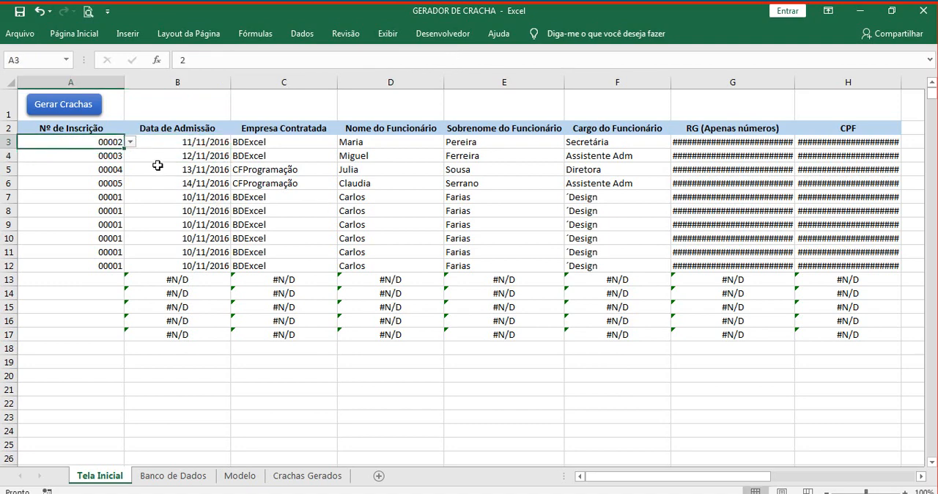
key("Delete")
left_click(195, 144)
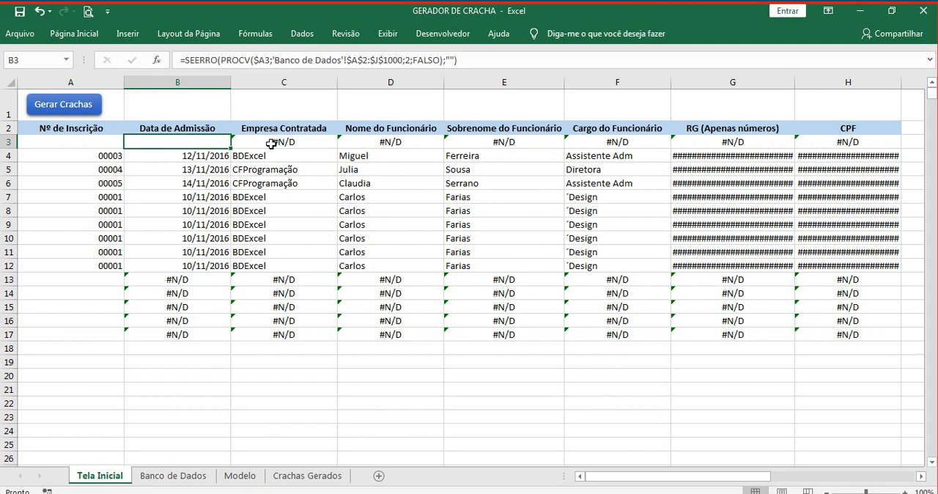
left_click(120, 143)
left_click(129, 141)
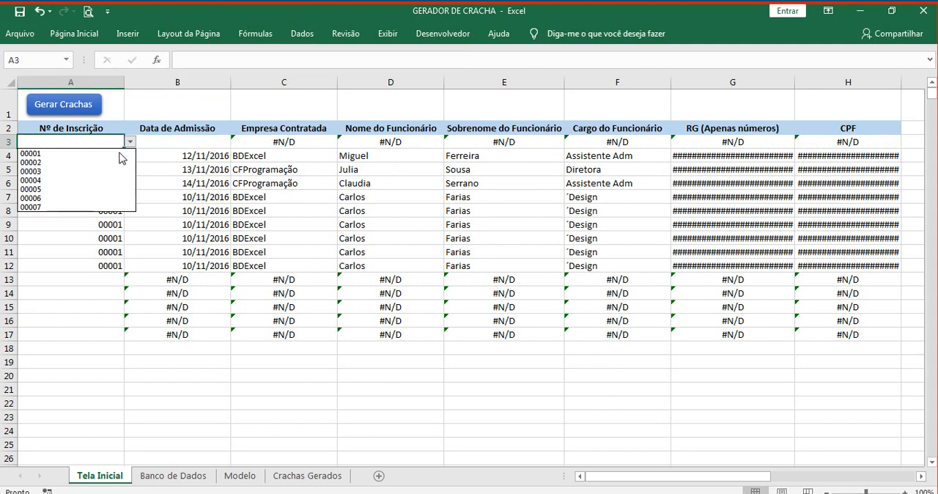
left_click(115, 155)
Step: Wrap the PROCV formula in C3 in SEERRO with an empty text "" as the value if error
left_click(261, 146)
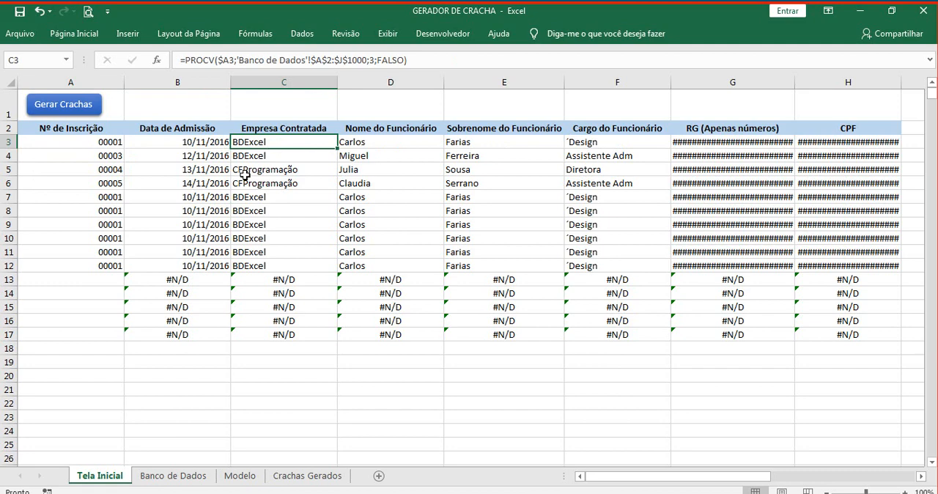
left_click(186, 60)
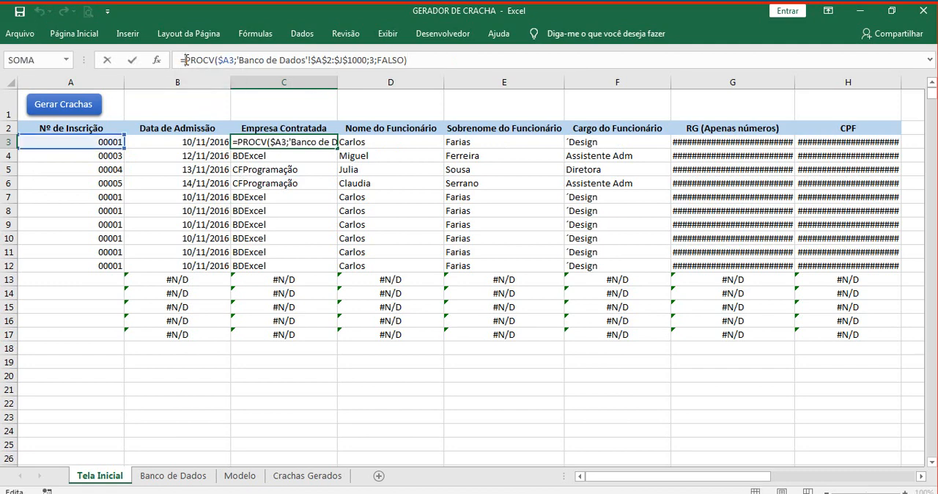
type("se")
left_click(215, 121)
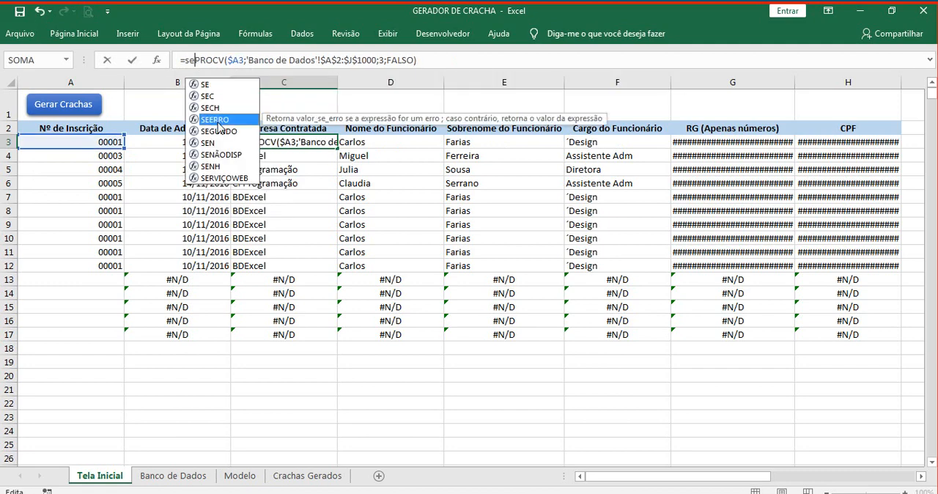
double_click(216, 120)
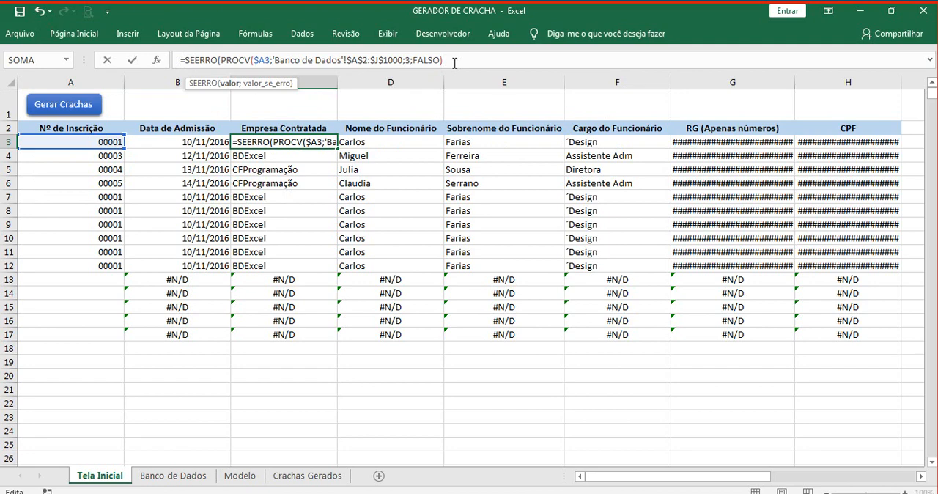
left_click(455, 63)
type(";\"\"")
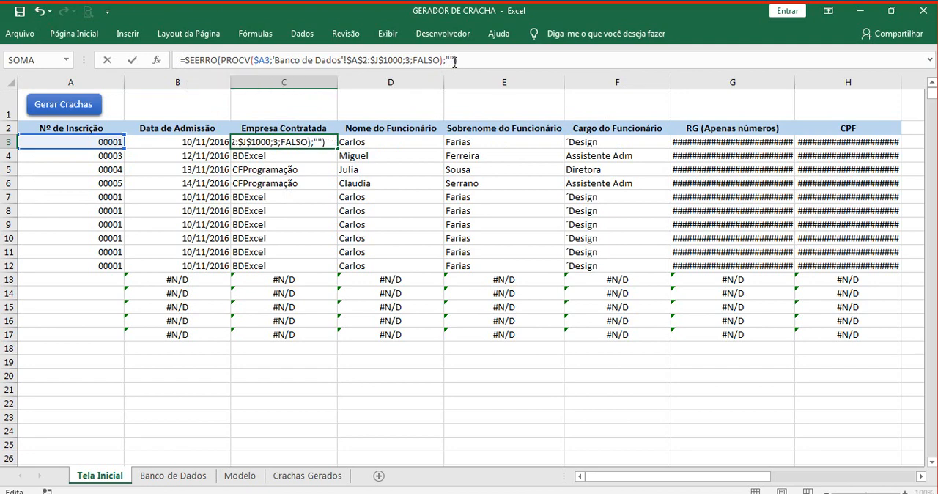
key("Return")
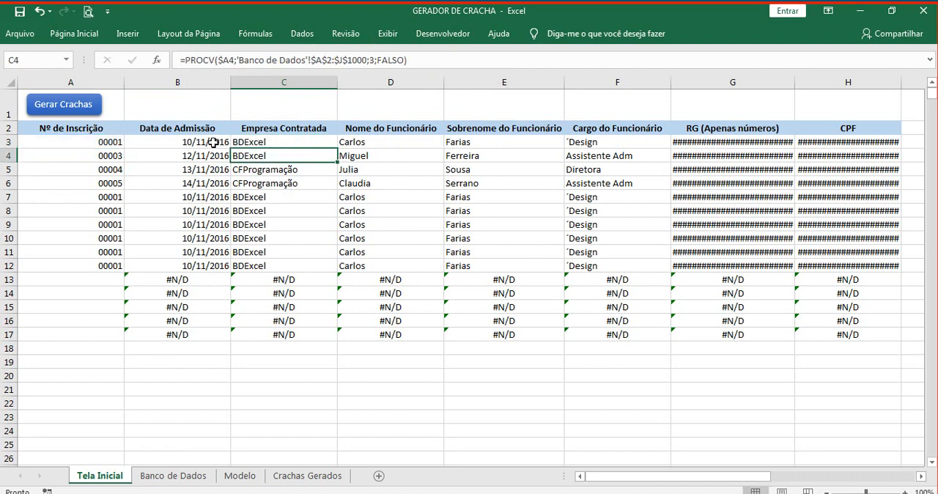
left_click_drag(213, 143, 901, 151)
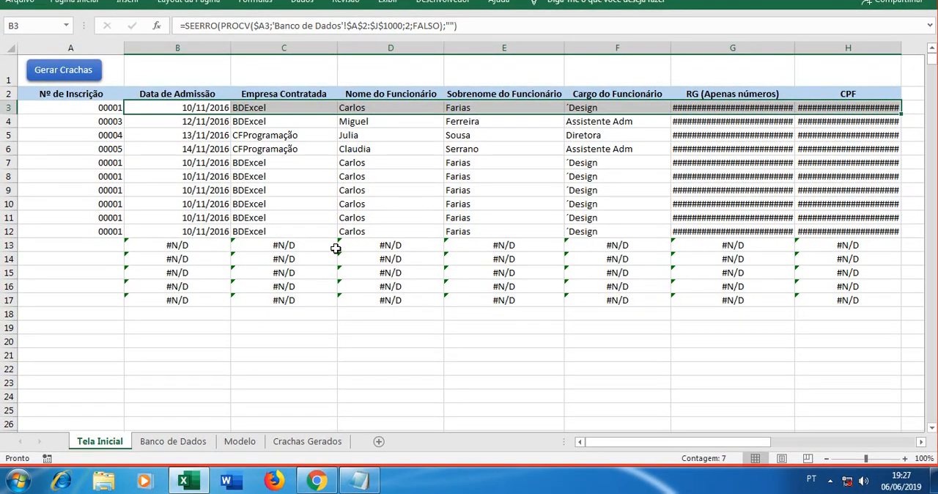
left_click(335, 249)
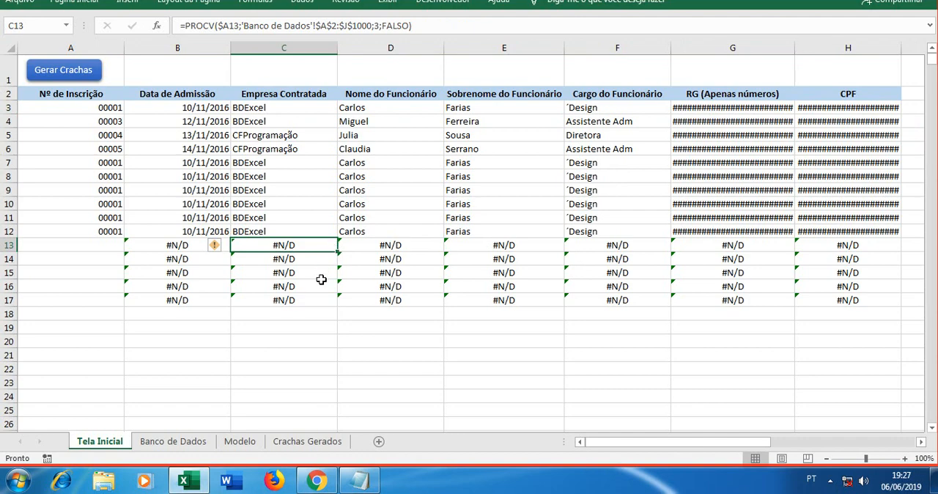
Step: Switch to Chrome and show the videos page of the Programador Excel VBA channel on YouTube
left_click(317, 481)
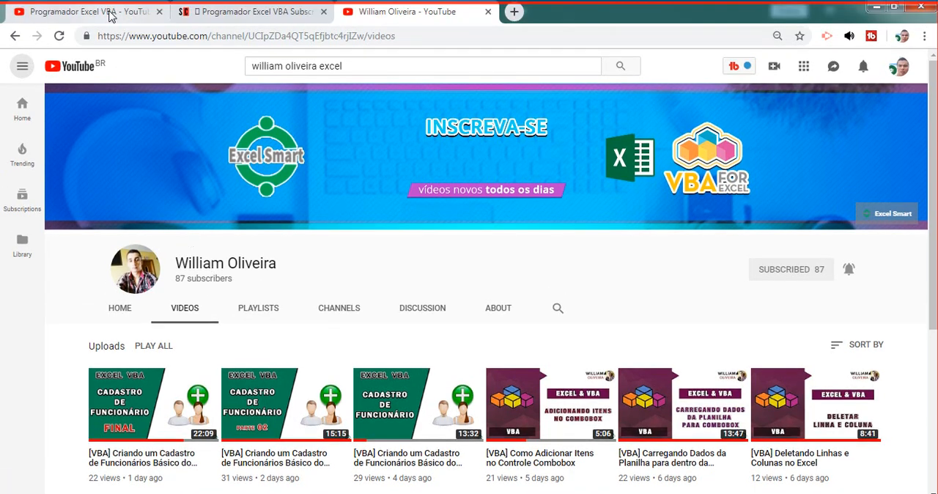
left_click(110, 12)
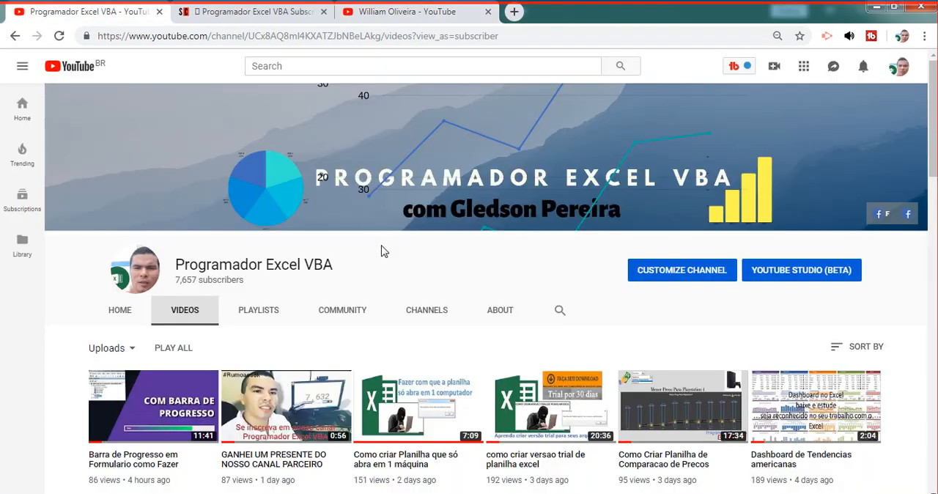